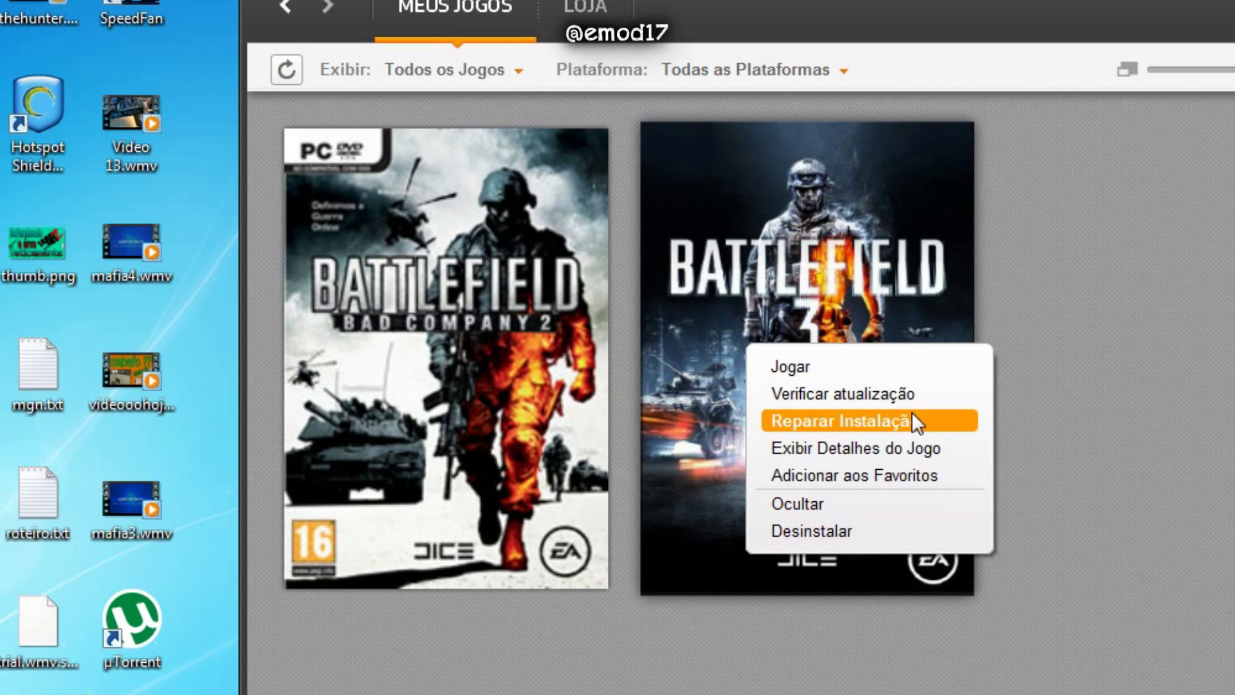
Dismiss the game's context menu, show the desktop and open the "bf3 December 3 patch" folder.
left_click(1171, 393)
mouse_move(861, 343)
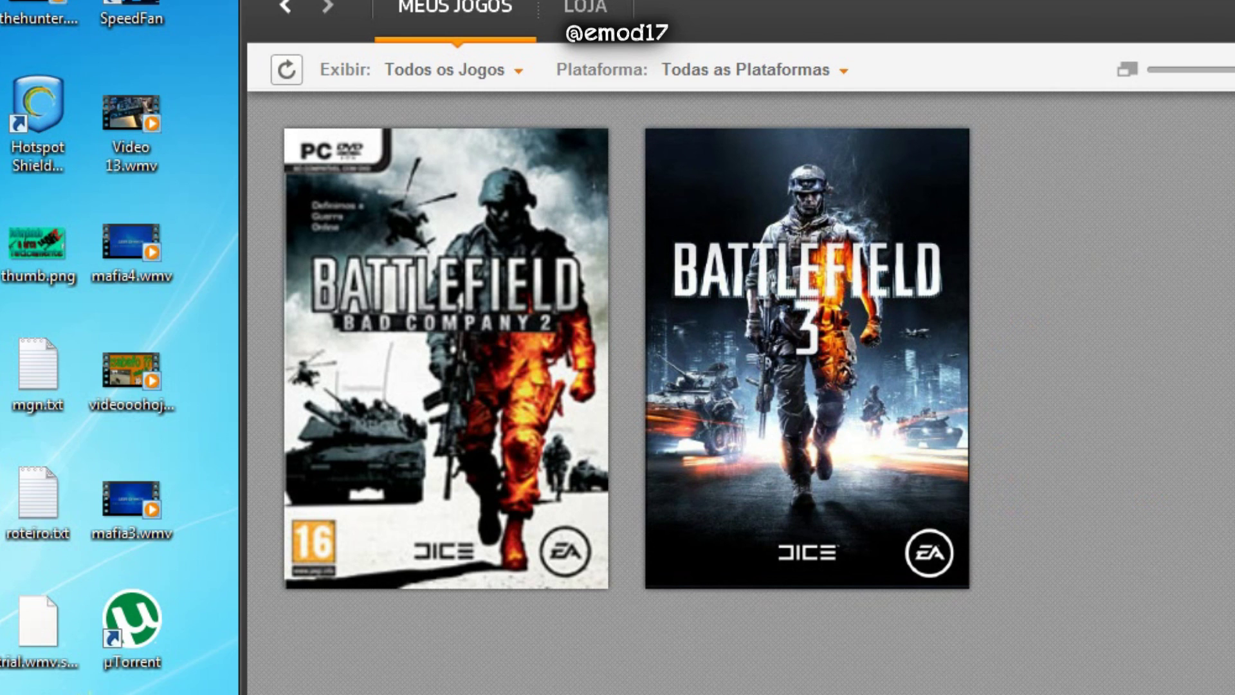
key("super+d")
left_click_drag(571, 212, 979, 510)
left_click(497, 322)
left_click_drag(485, 180, 822, 336)
left_click(602, 293)
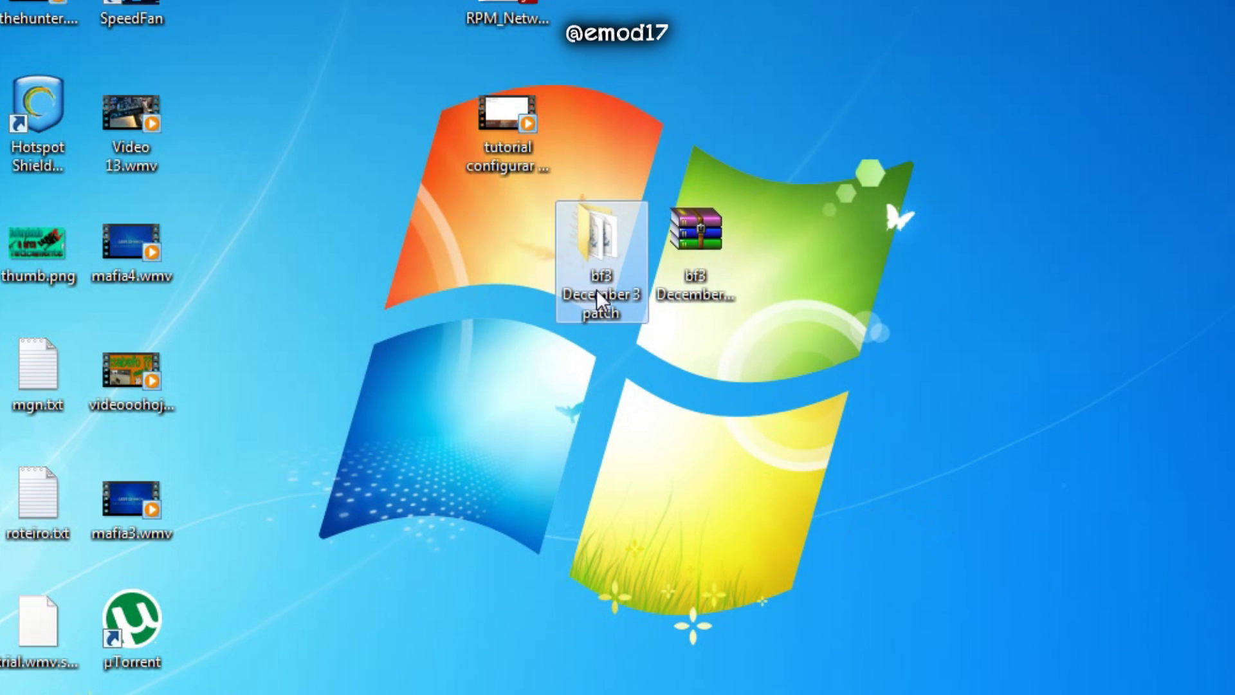
left_click(785, 418)
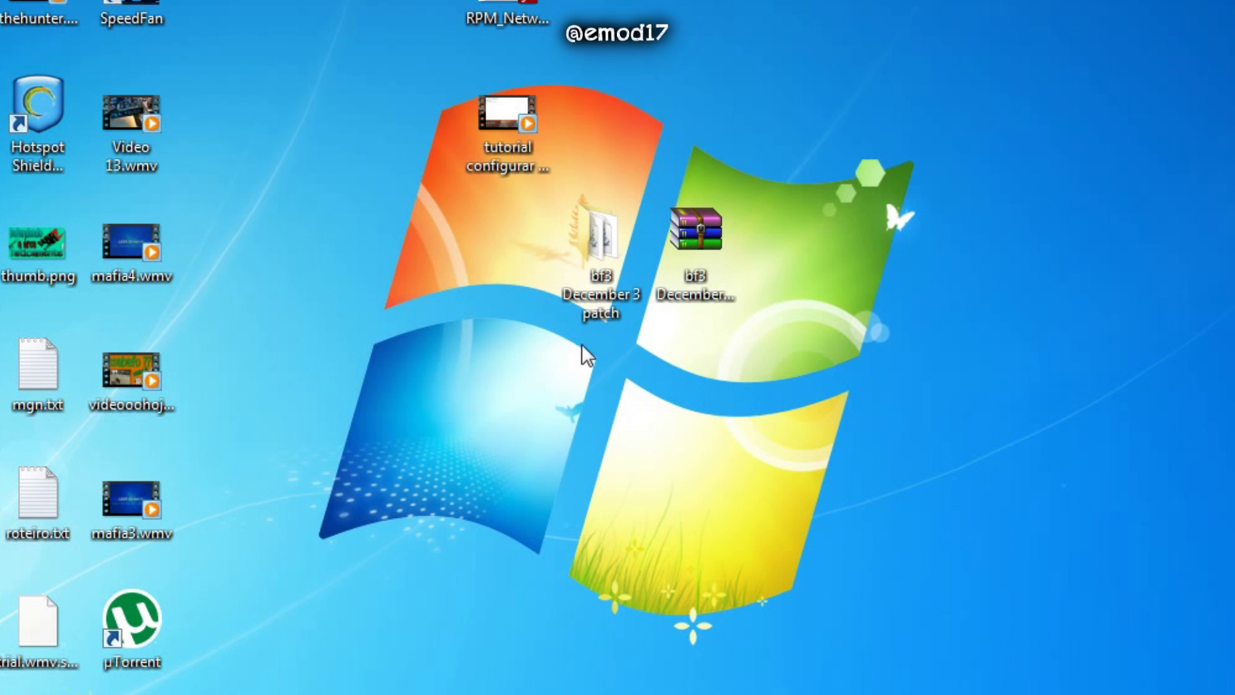
left_click_drag(502, 188, 666, 380)
left_click(758, 389)
double_click(599, 252)
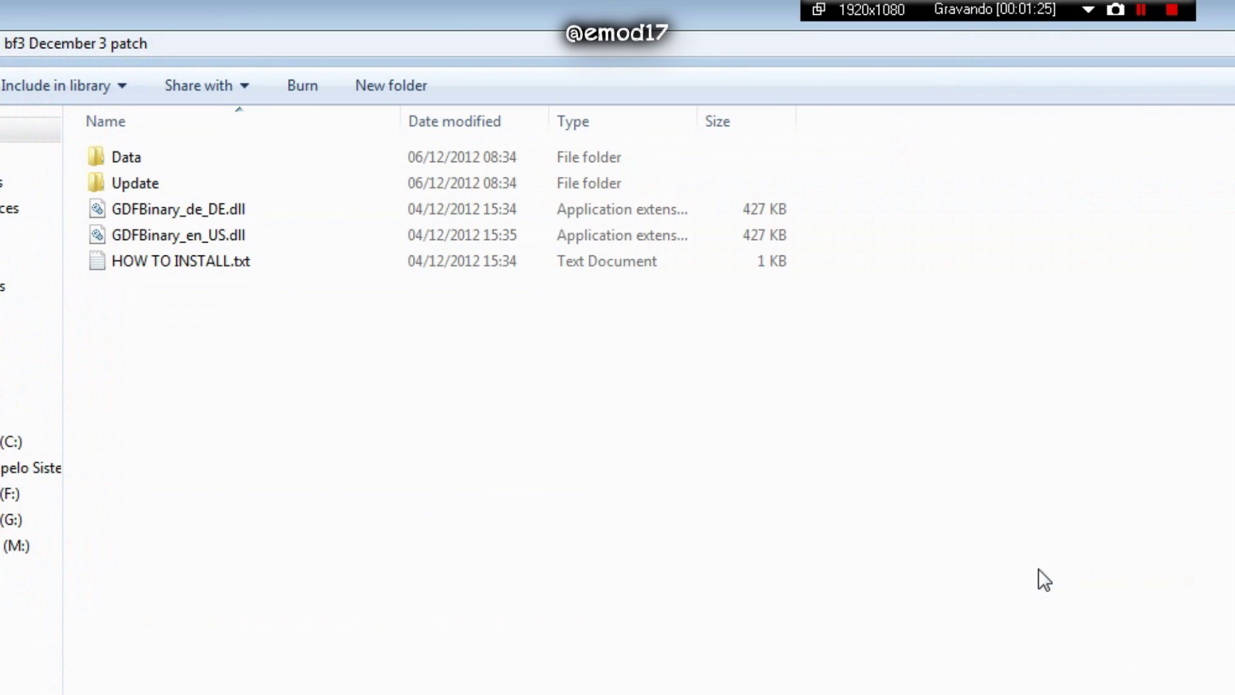
Examine the patch folder's contents, including GDFBinary_de_DE.dll and GDFBinary_en_US.dll, leaving the file names as they are.
left_click_drag(206, 431, 173, 132)
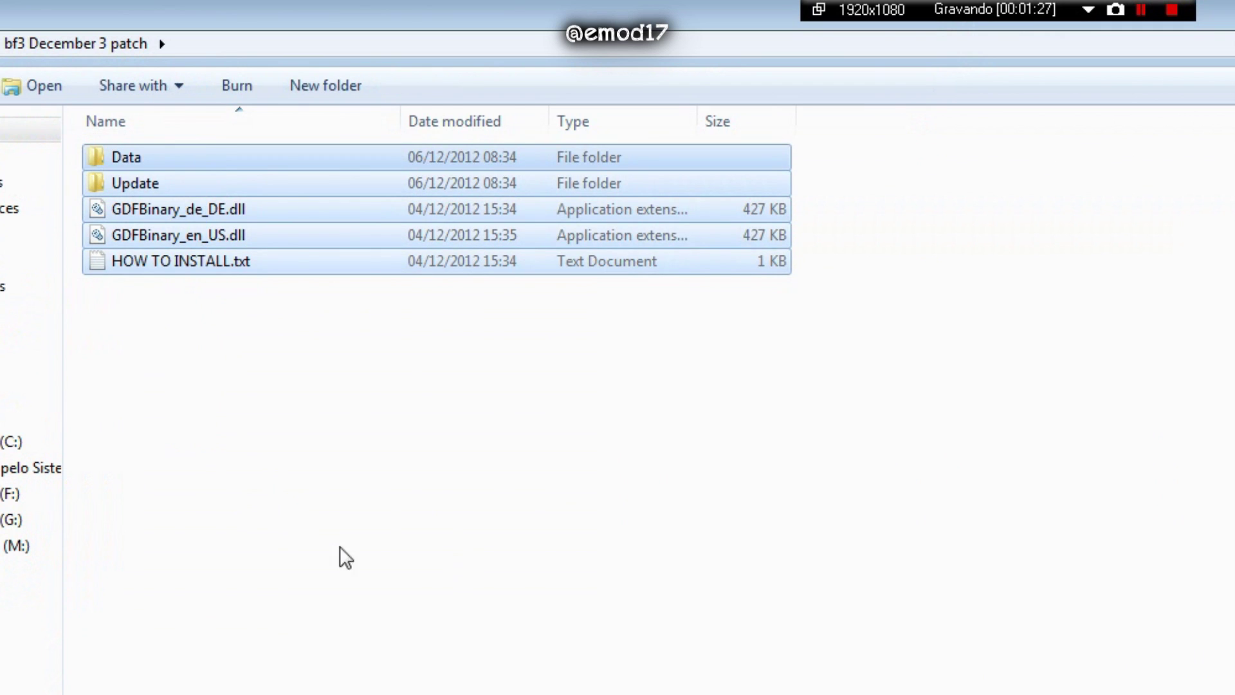
left_click(935, 632)
left_click(186, 183)
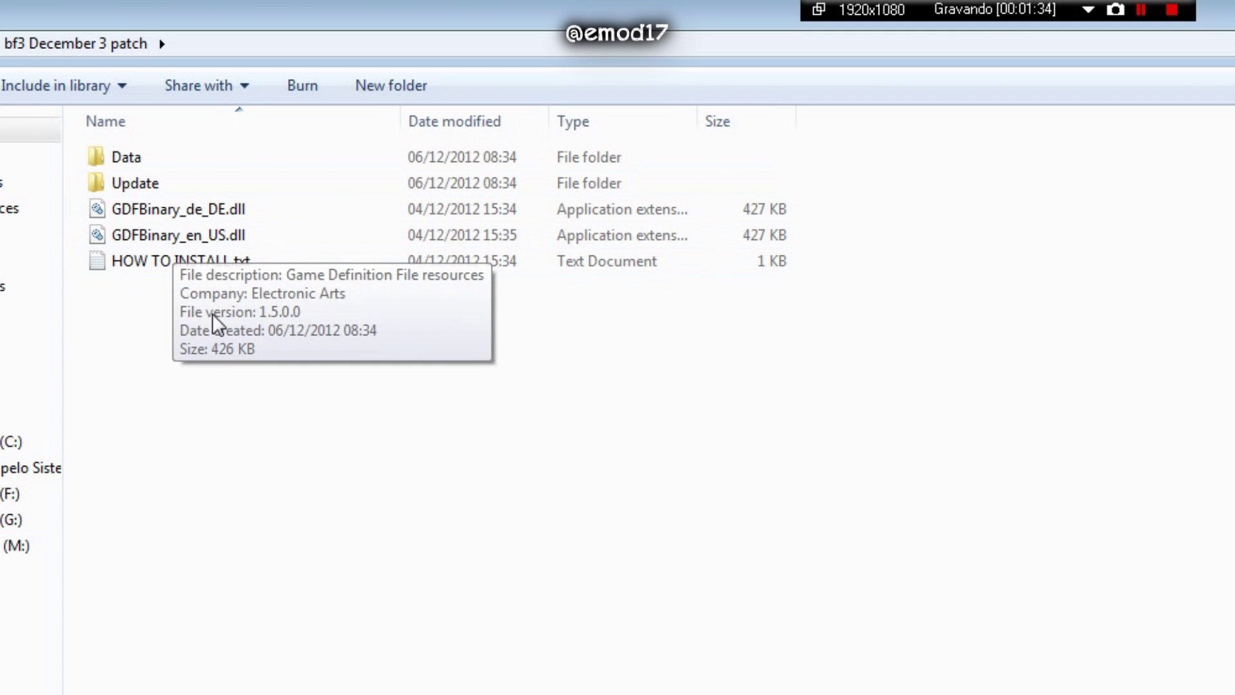
left_click(196, 211)
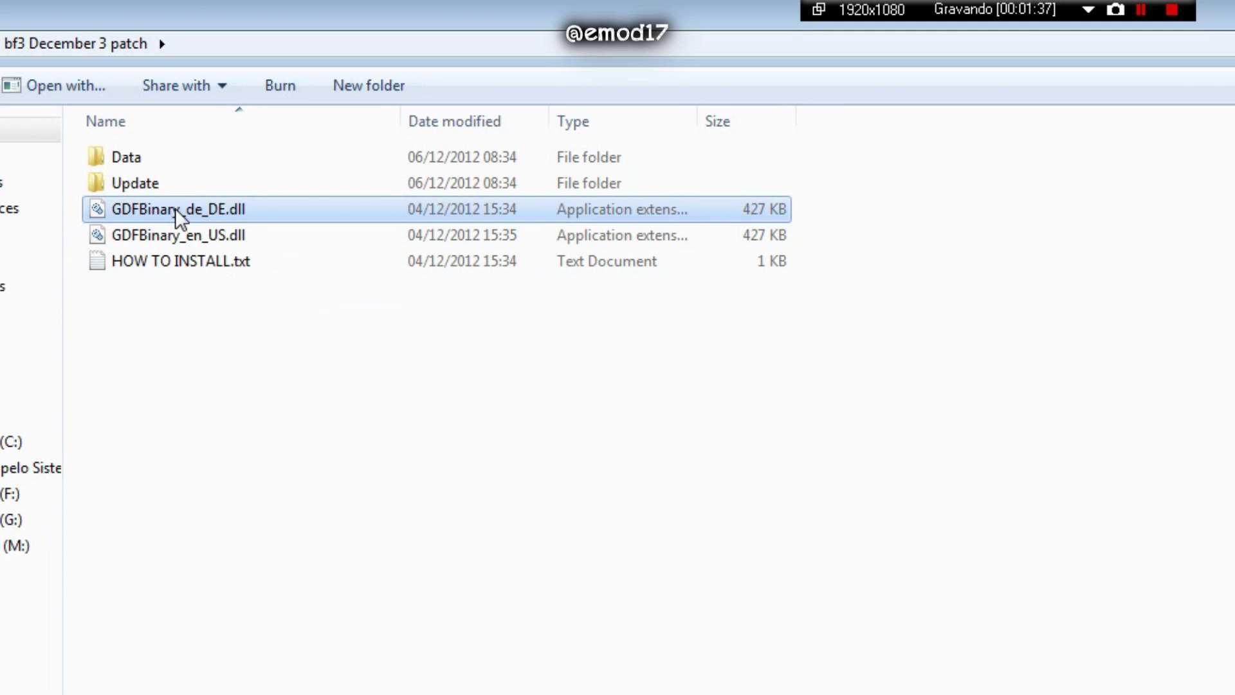
left_click(205, 235)
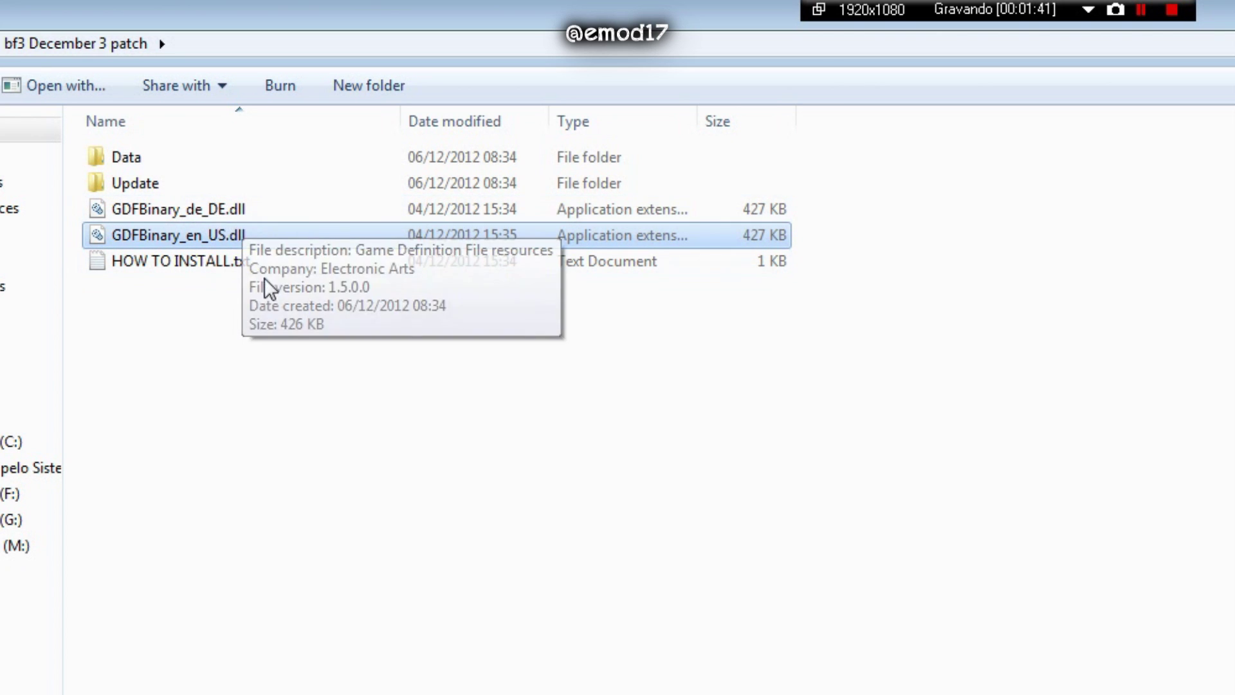
left_click(221, 215)
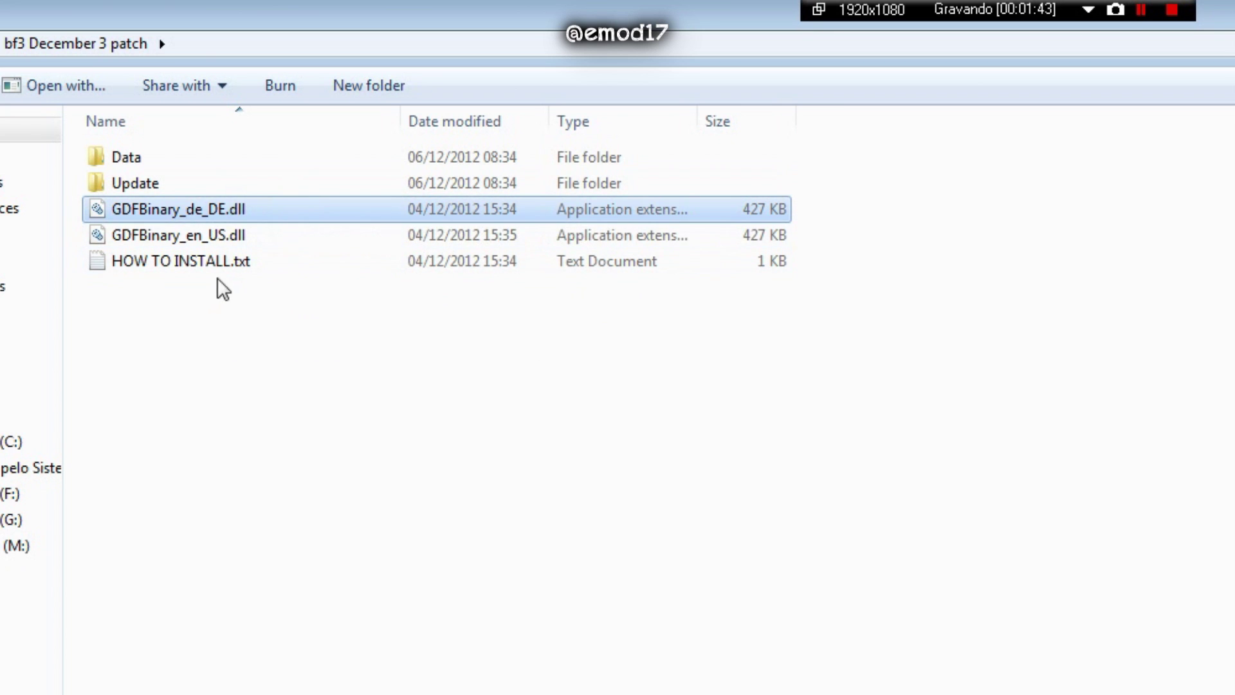
left_click(203, 244)
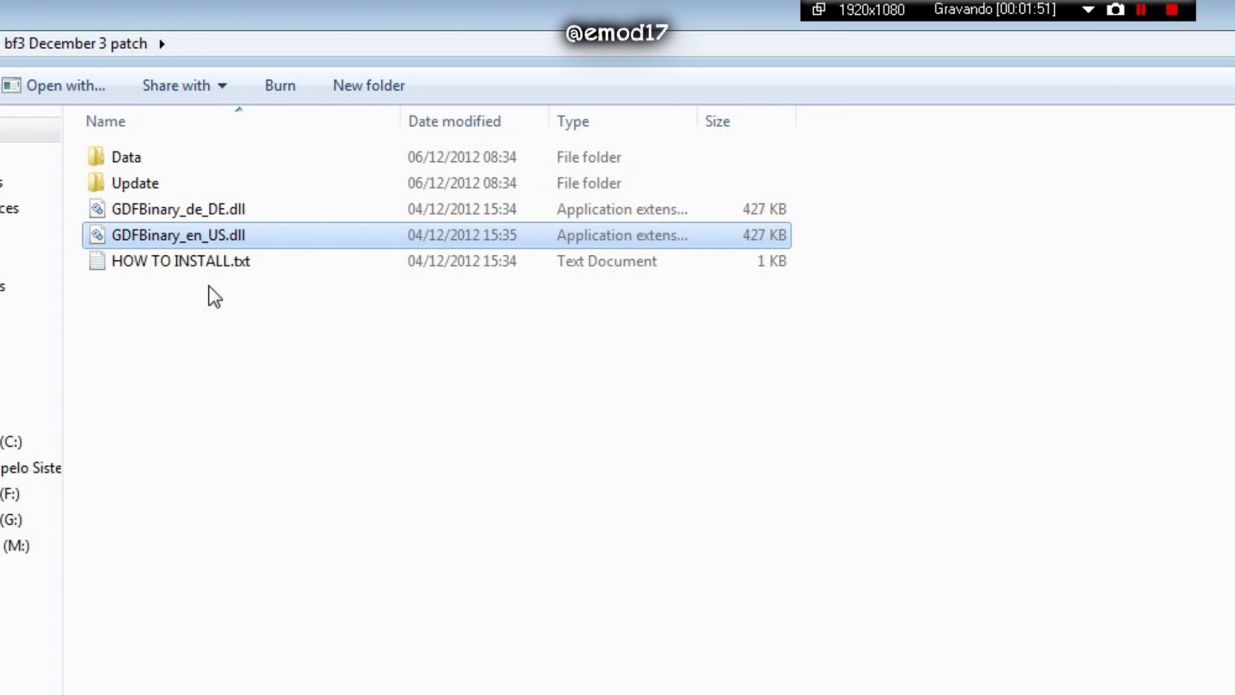
left_click(215, 240)
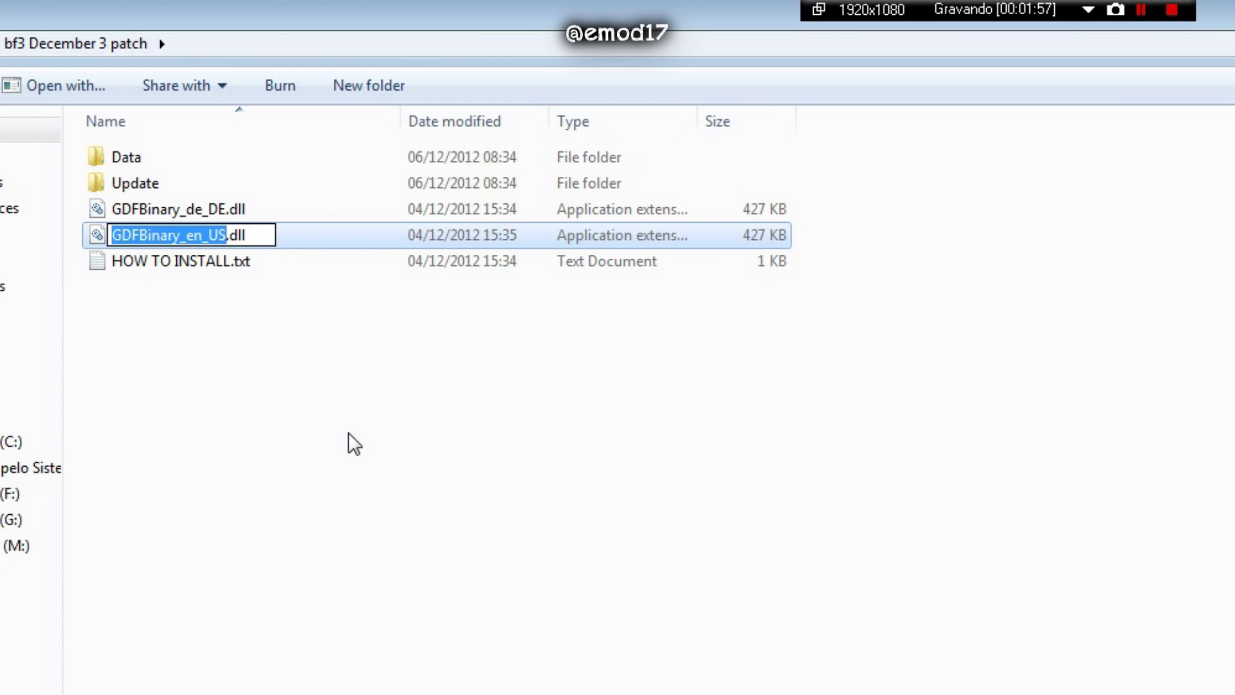
left_click(346, 432)
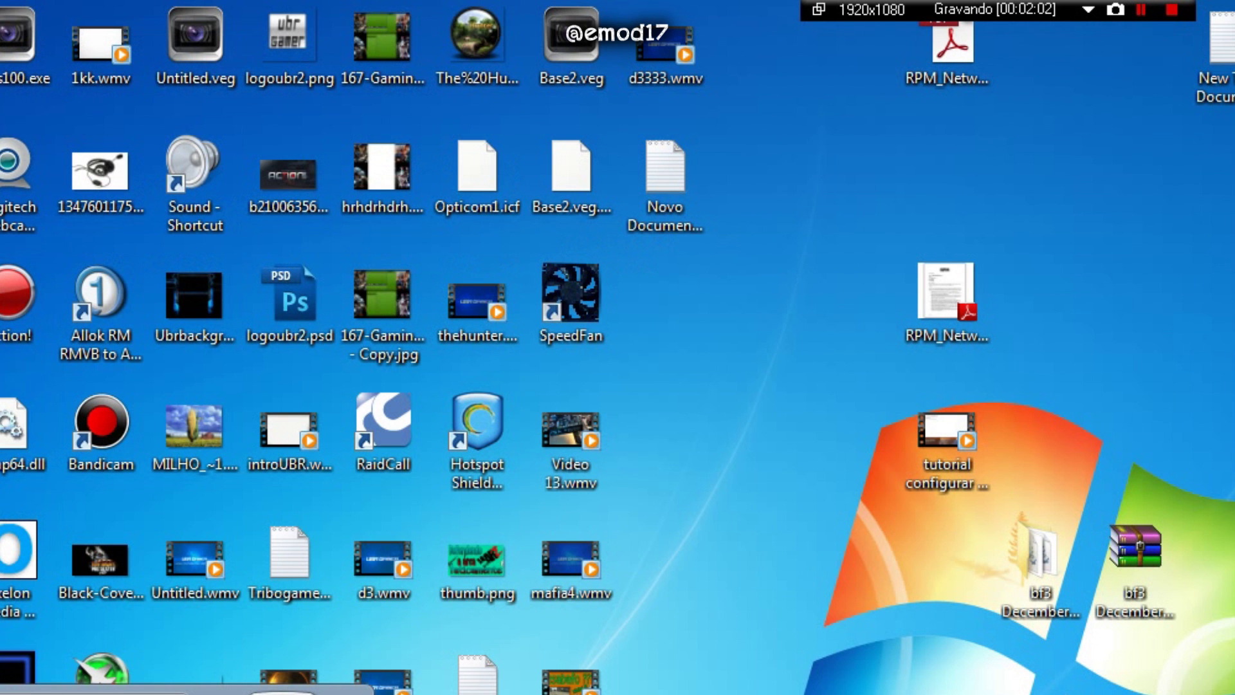
In a new file explorer window, open the Origin Games folder under Program Files (x86) on Local Disk (C:).
key("super+e")
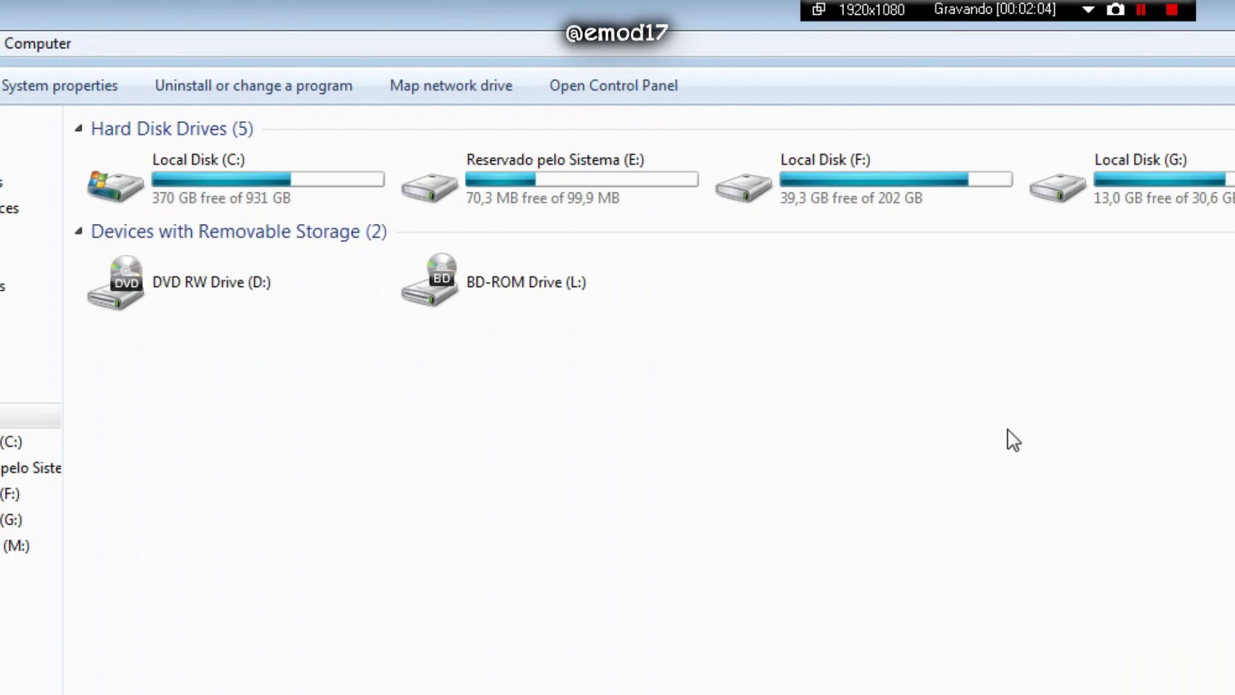
double_click(243, 184)
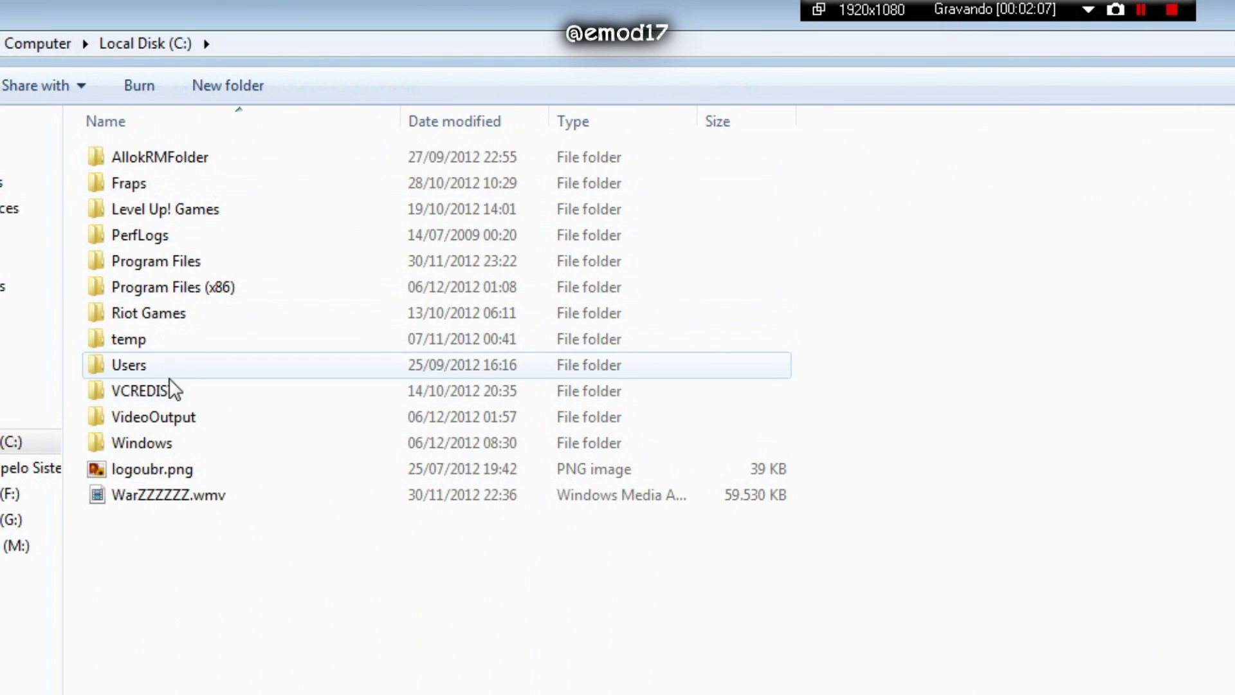
double_click(178, 289)
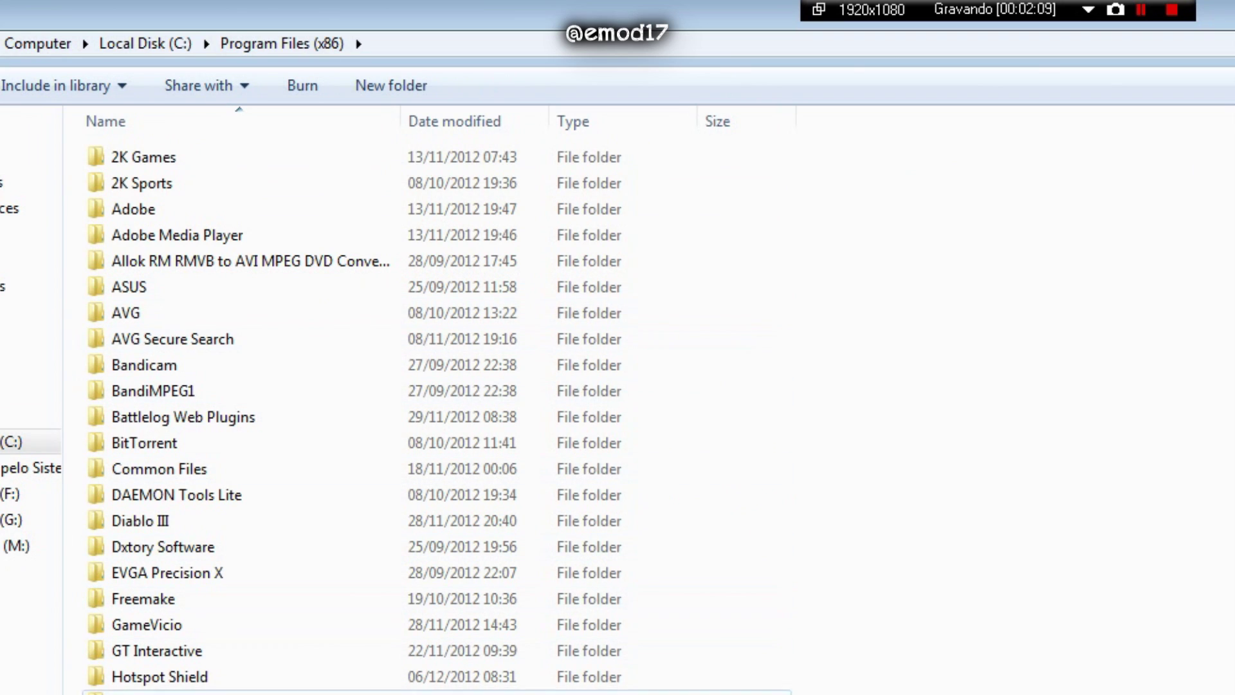
left_click(186, 694)
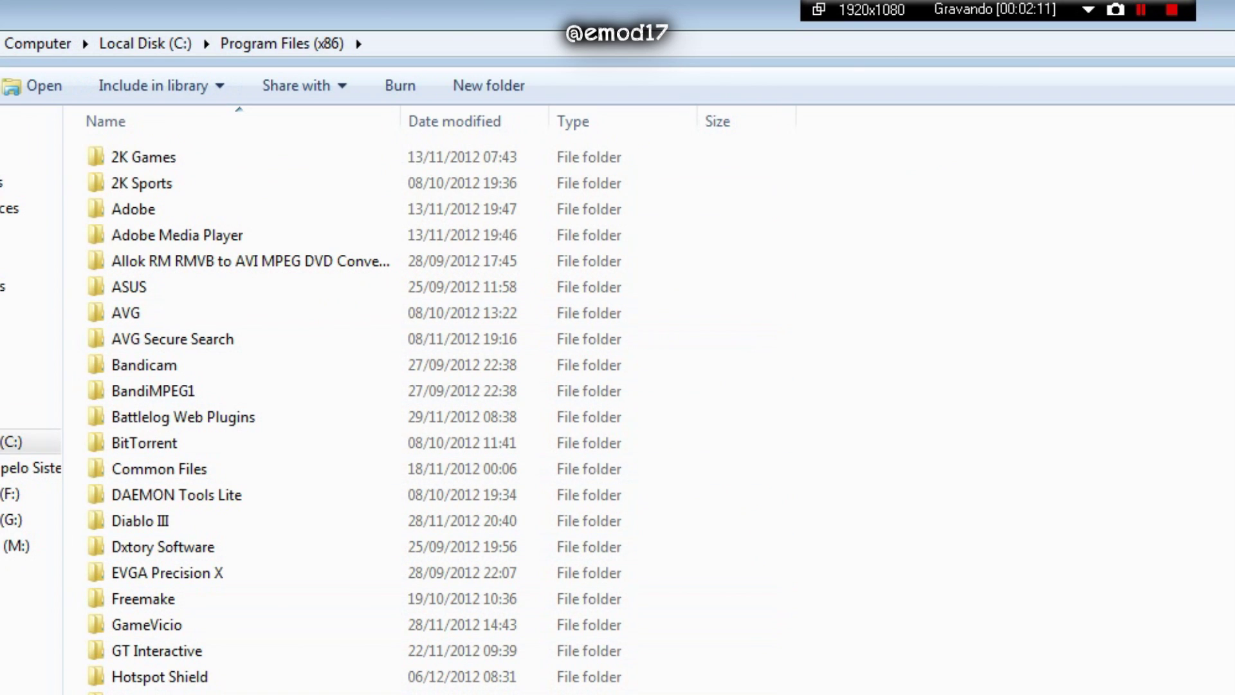
key("Return")
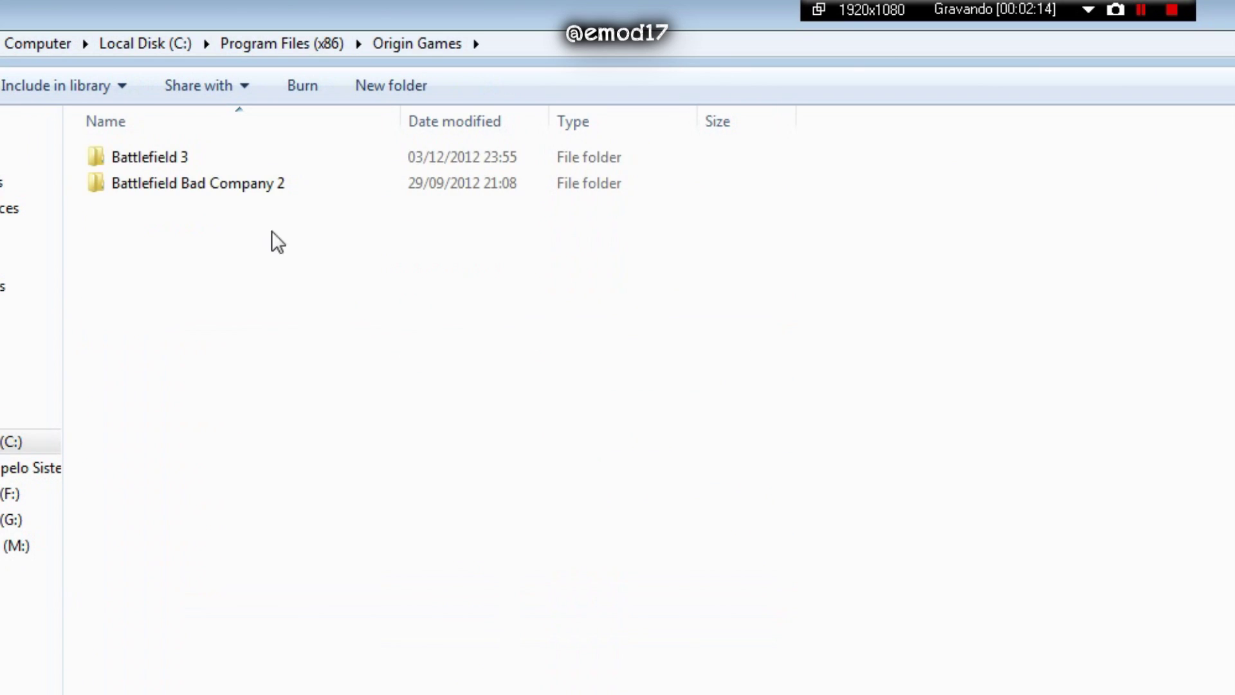
Open the Data\Win32\Loc folder inside the Battlefield 3 game folder.
double_click(200, 158)
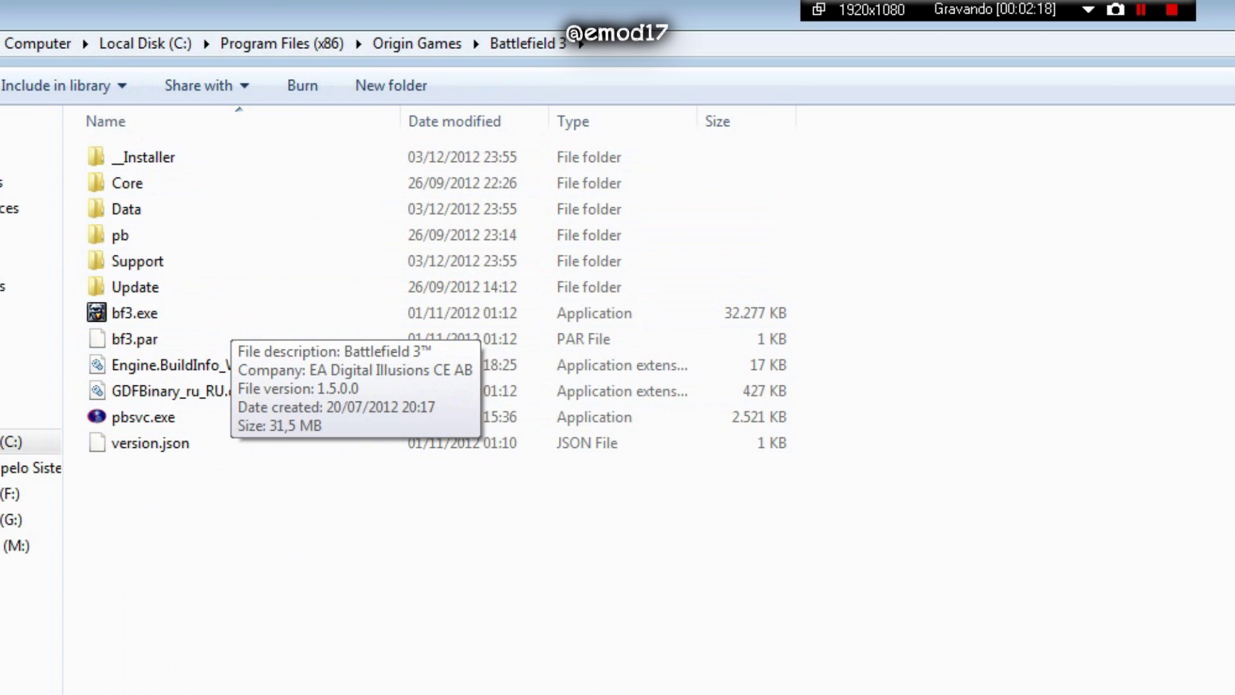
double_click(142, 217)
double_click(154, 163)
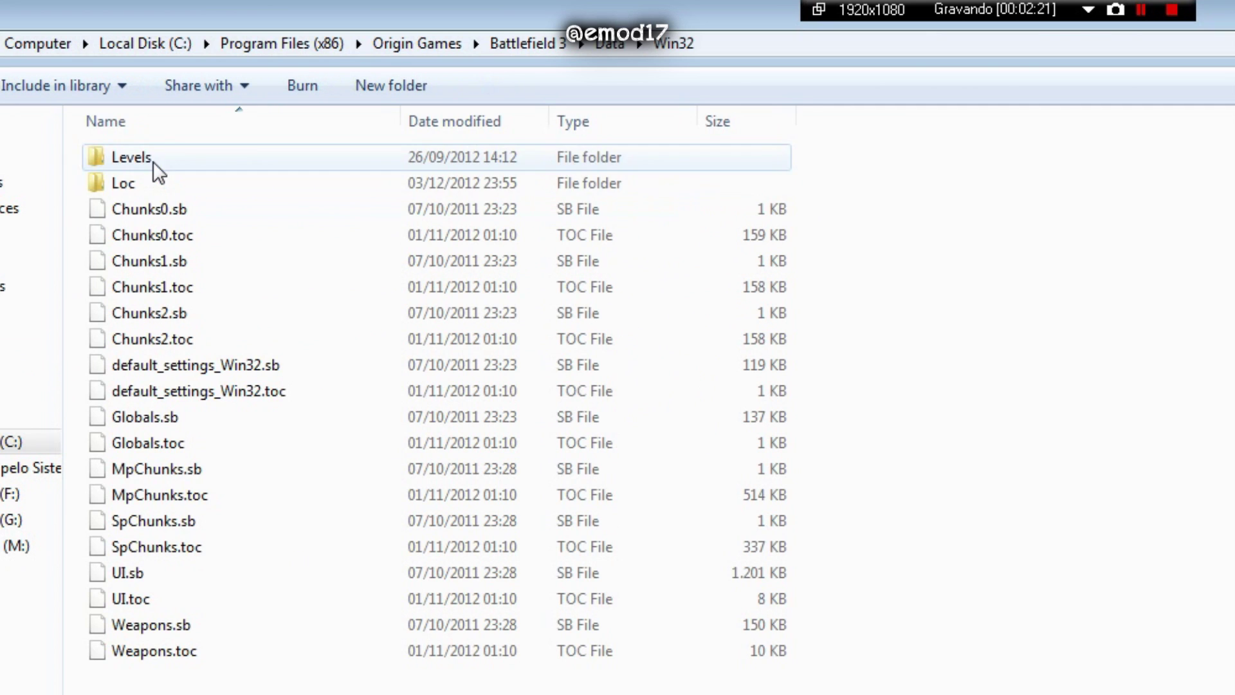
double_click(148, 185)
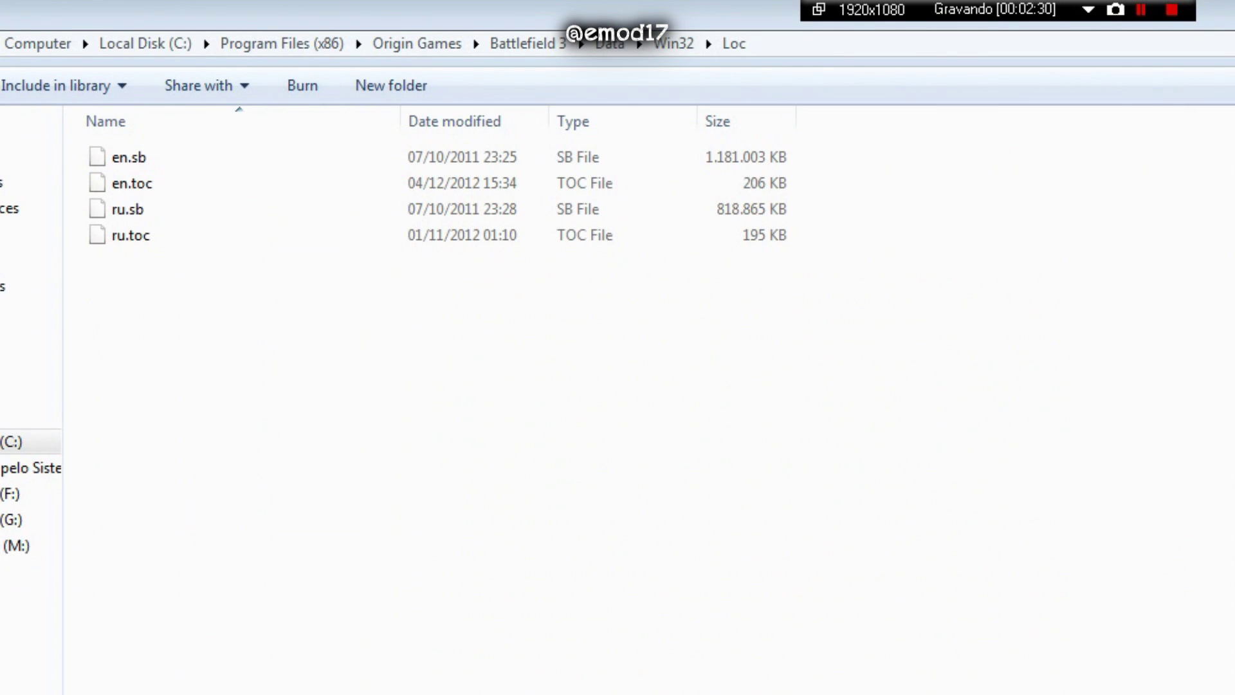
Return to the "bf3 December 3 patch" window and look over HOW TO INSTALL.txt and the Data folder.
left_click(599, 691)
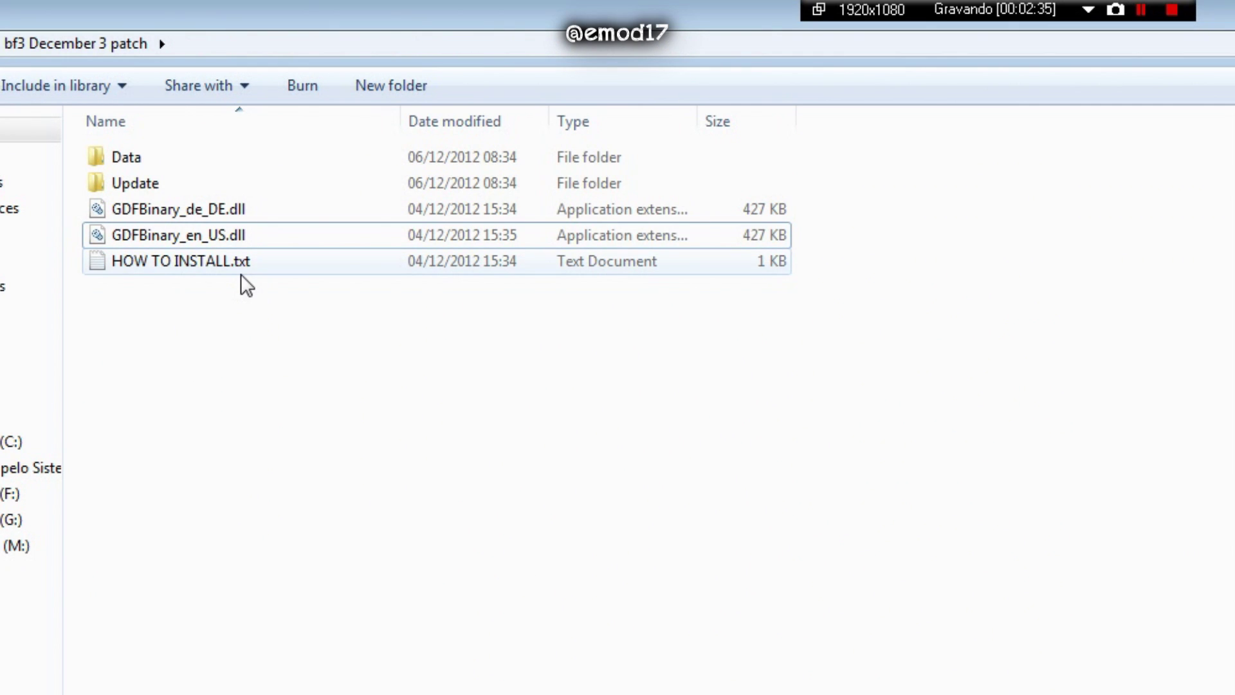
left_click(197, 261)
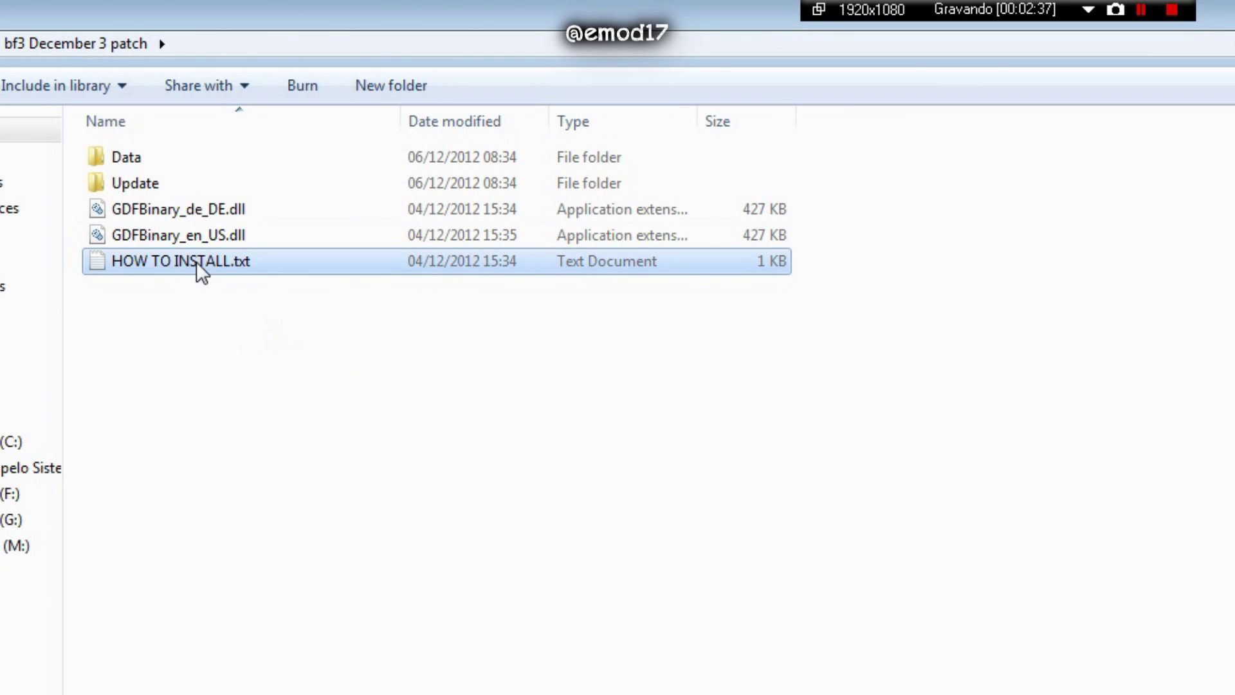
left_click(204, 345)
left_click(198, 263)
left_click(202, 341)
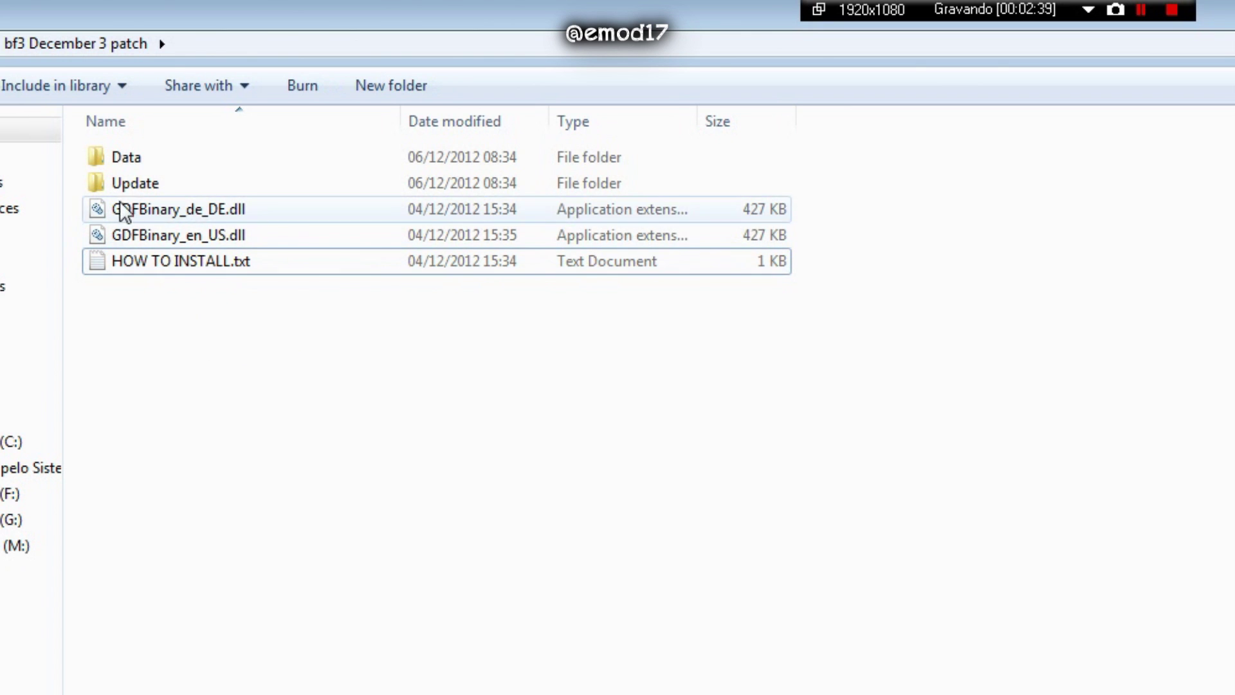
left_click(138, 151)
left_click(122, 356)
mouse_move(139, 158)
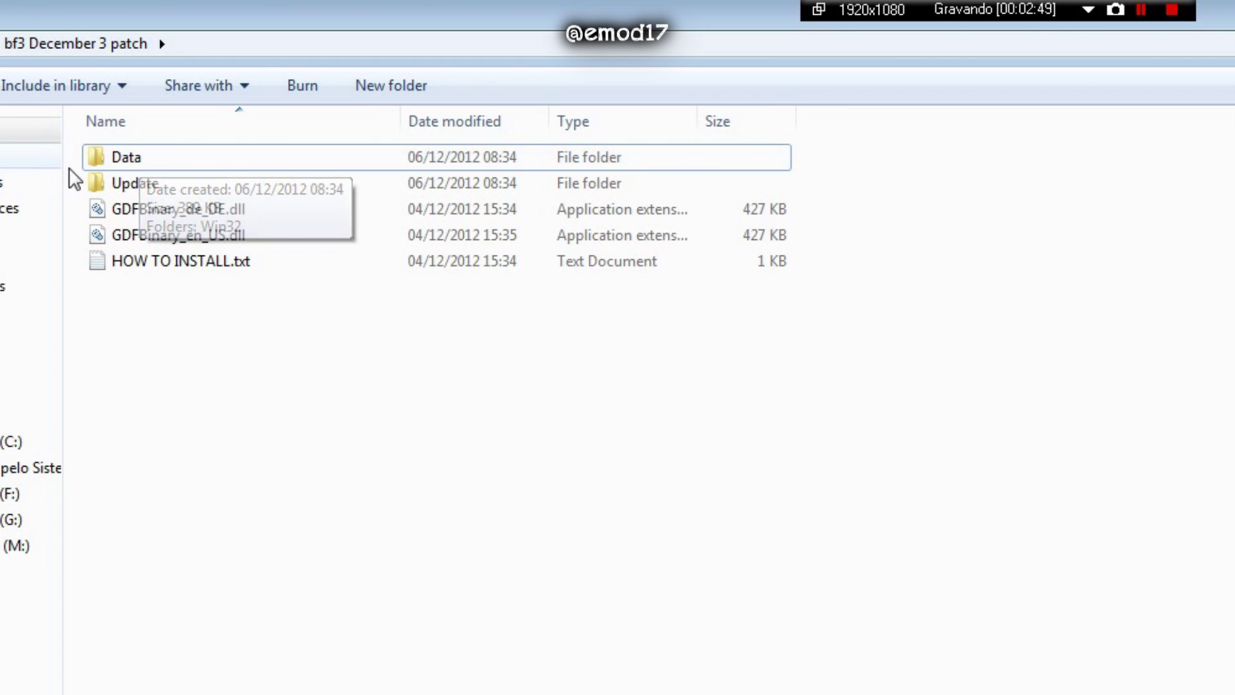
Open the patch's Data\Win32\Loc folder.
double_click(154, 159)
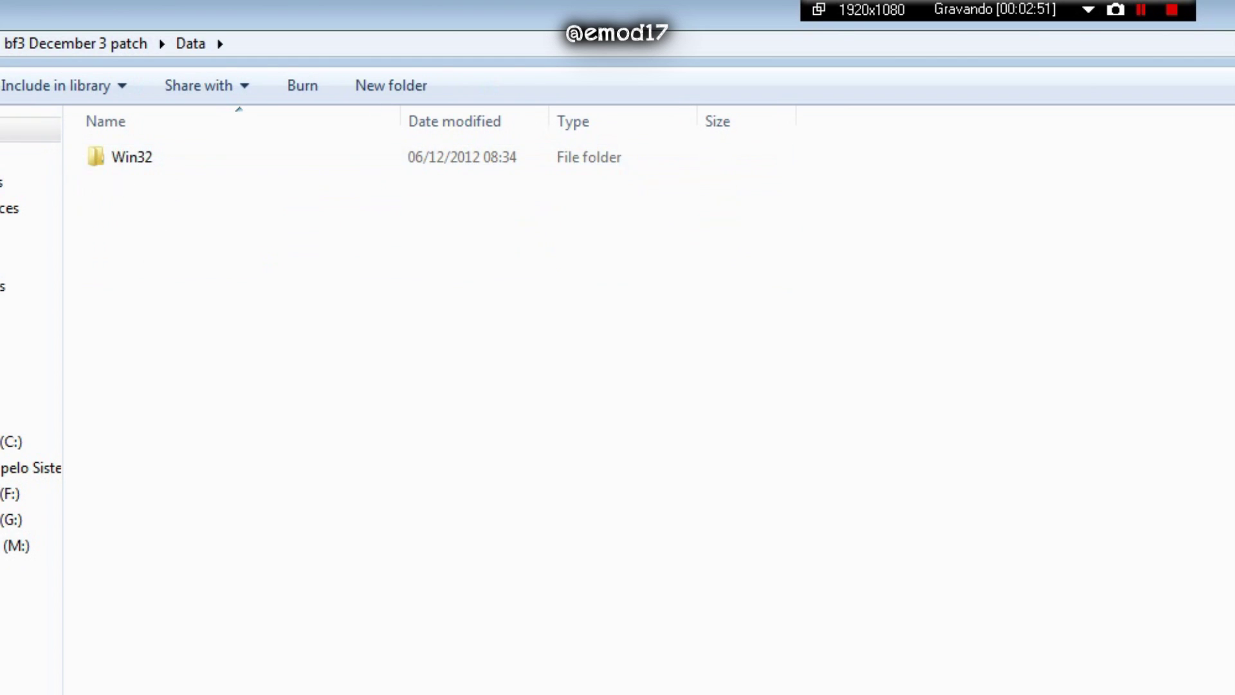
key("alt+Left")
double_click(154, 158)
double_click(154, 159)
double_click(146, 158)
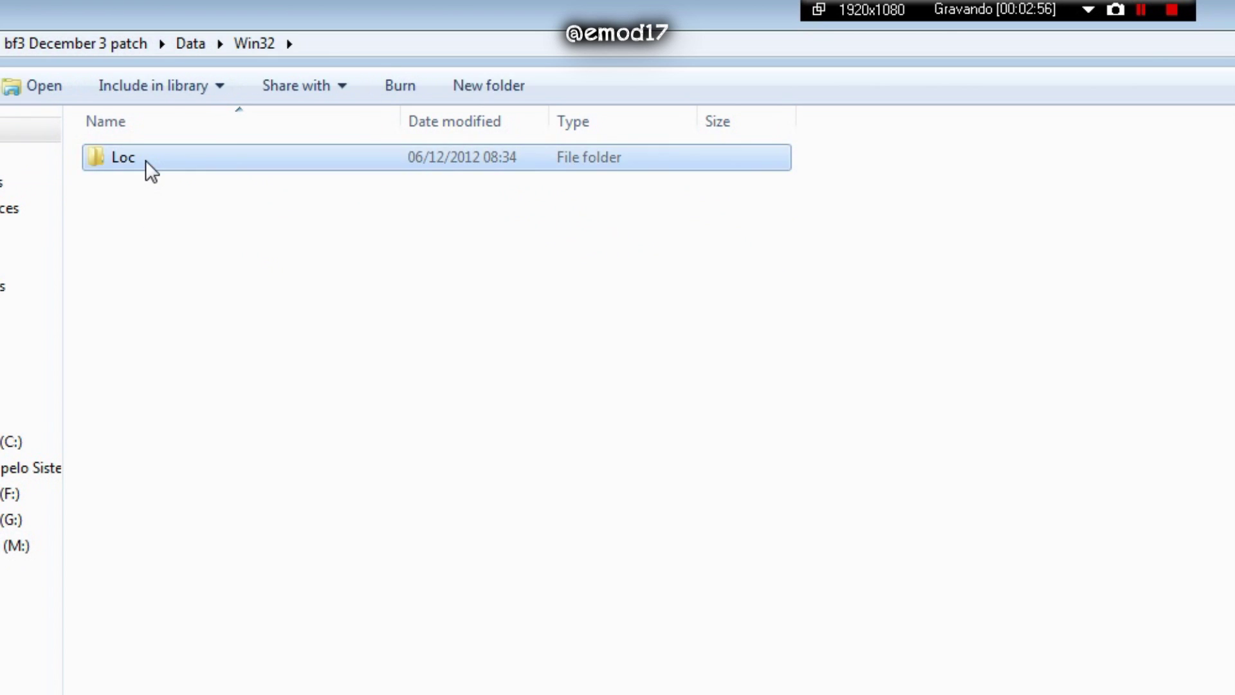
Copy the en.toc file from the patch's Loc folder.
left_click(155, 190)
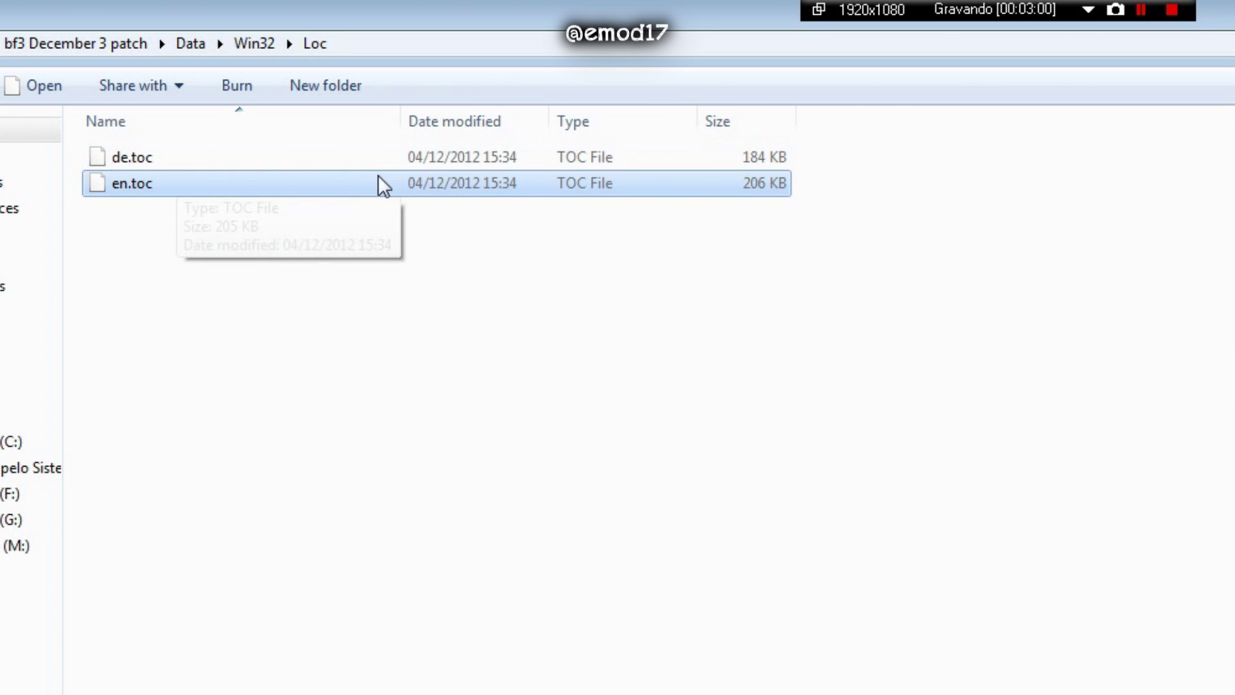
left_click(143, 312)
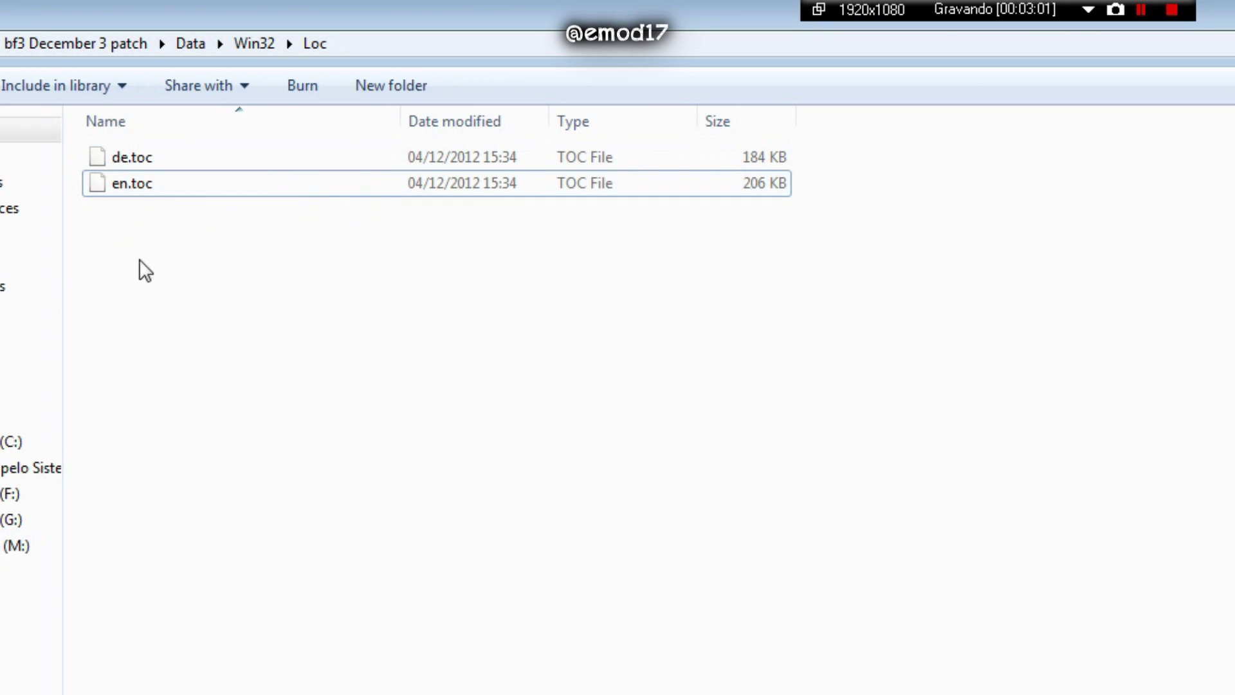
left_click(139, 183)
right_click(169, 187)
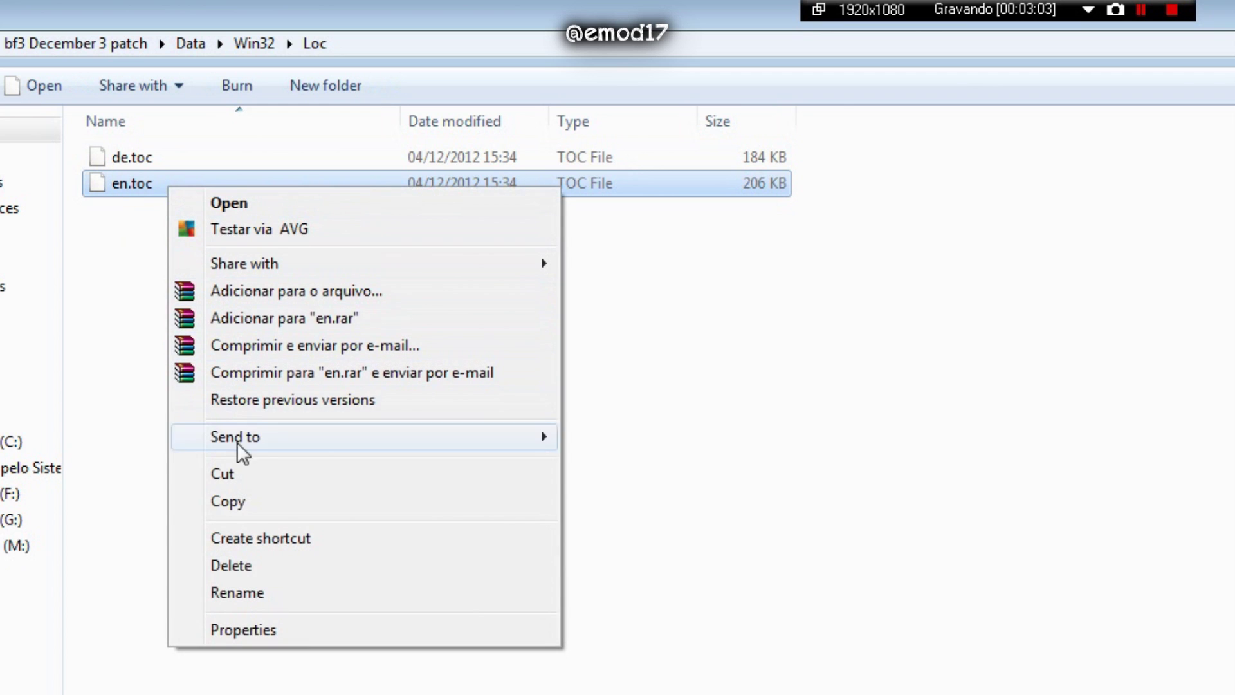
left_click(241, 501)
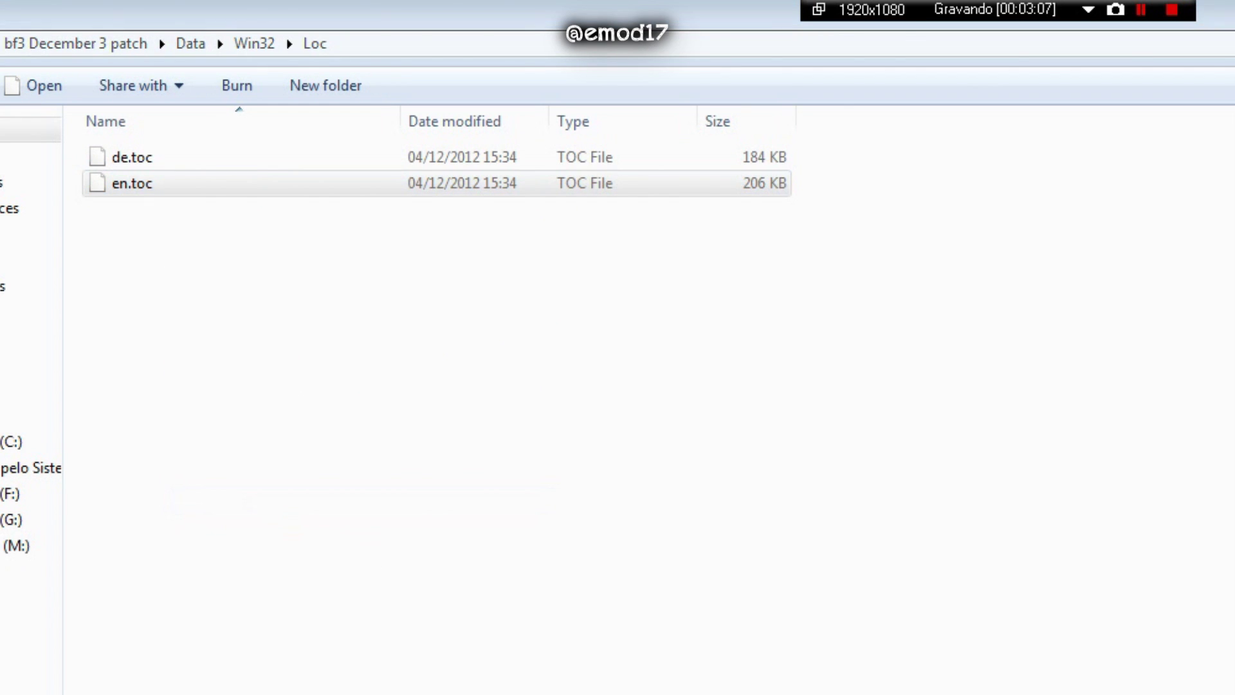
Paste en.toc into Battlefield 3's Data\Win32\Loc folder, replacing the existing file.
key("alt+Tab")
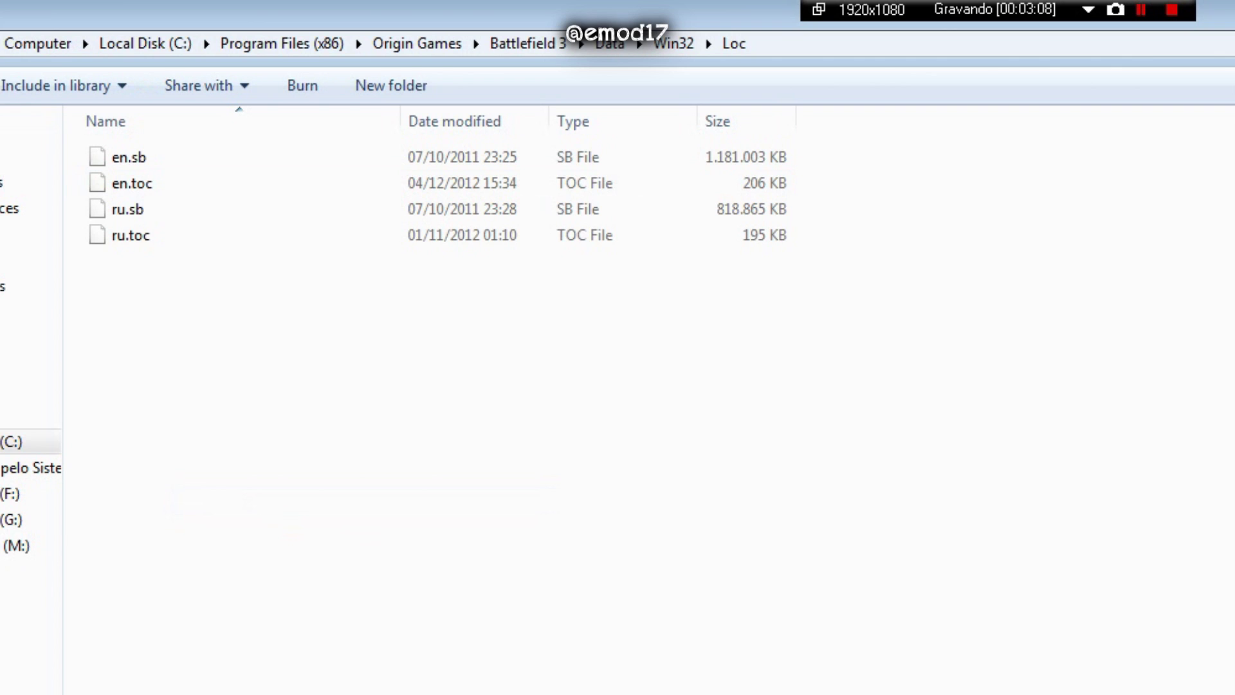
right_click(279, 329)
left_click(374, 503)
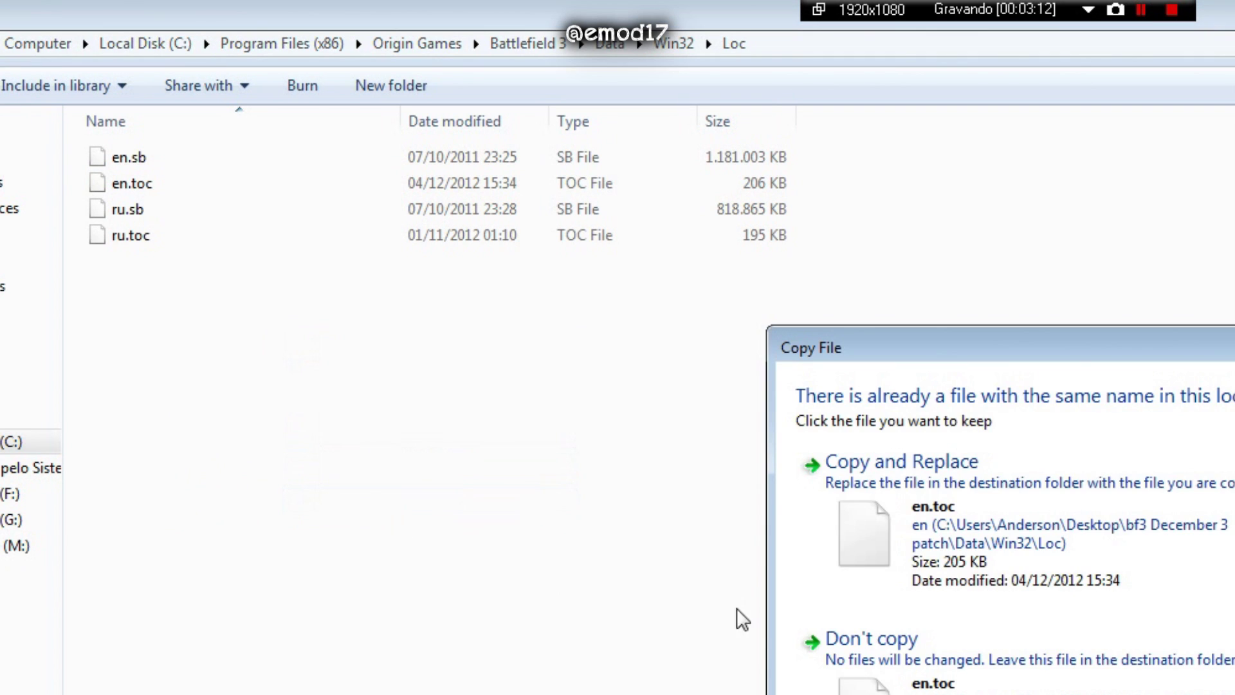
left_click(916, 525)
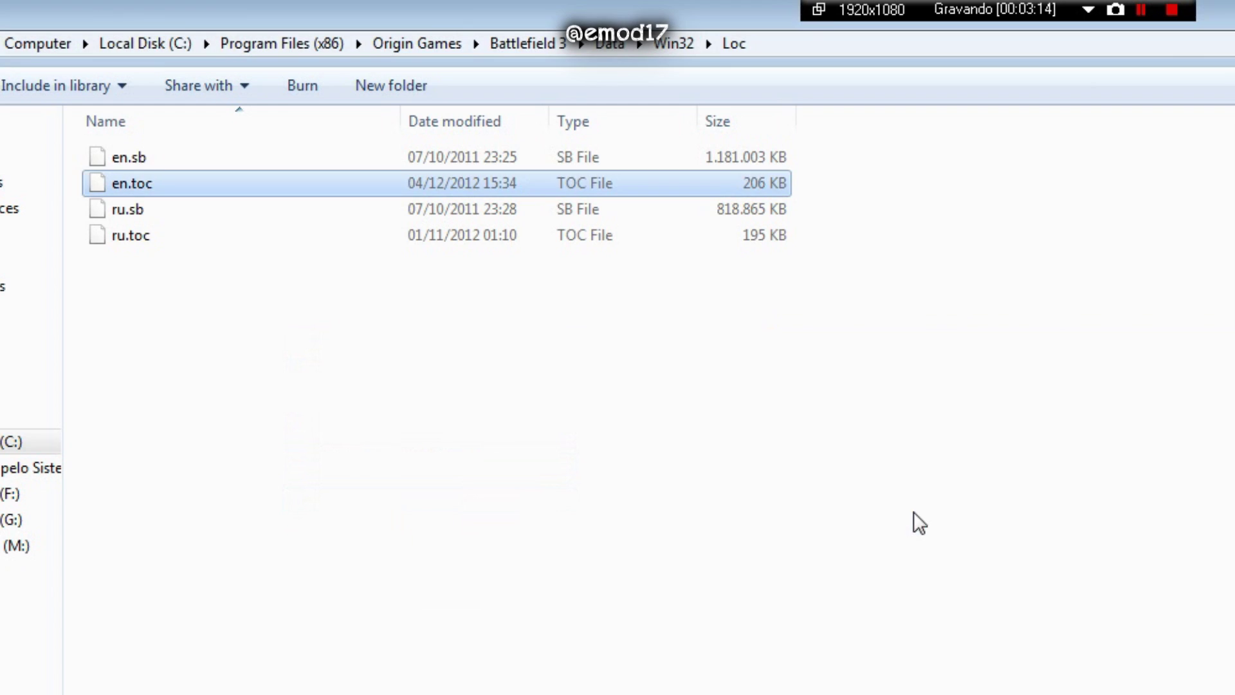
left_click(239, 312)
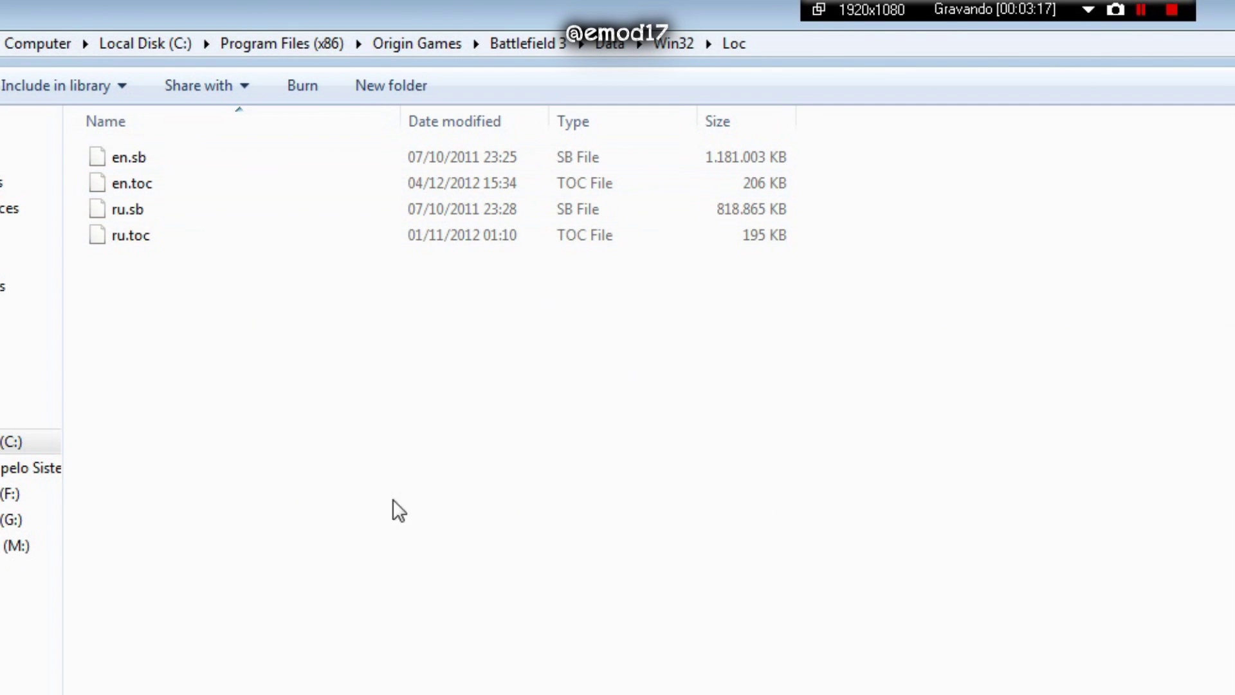
Go back up from the game's Loc folder to the Origin Games folder.
key("BackSpace")
key("BackSpace")
key("BackSpace")
key("BackSpace")
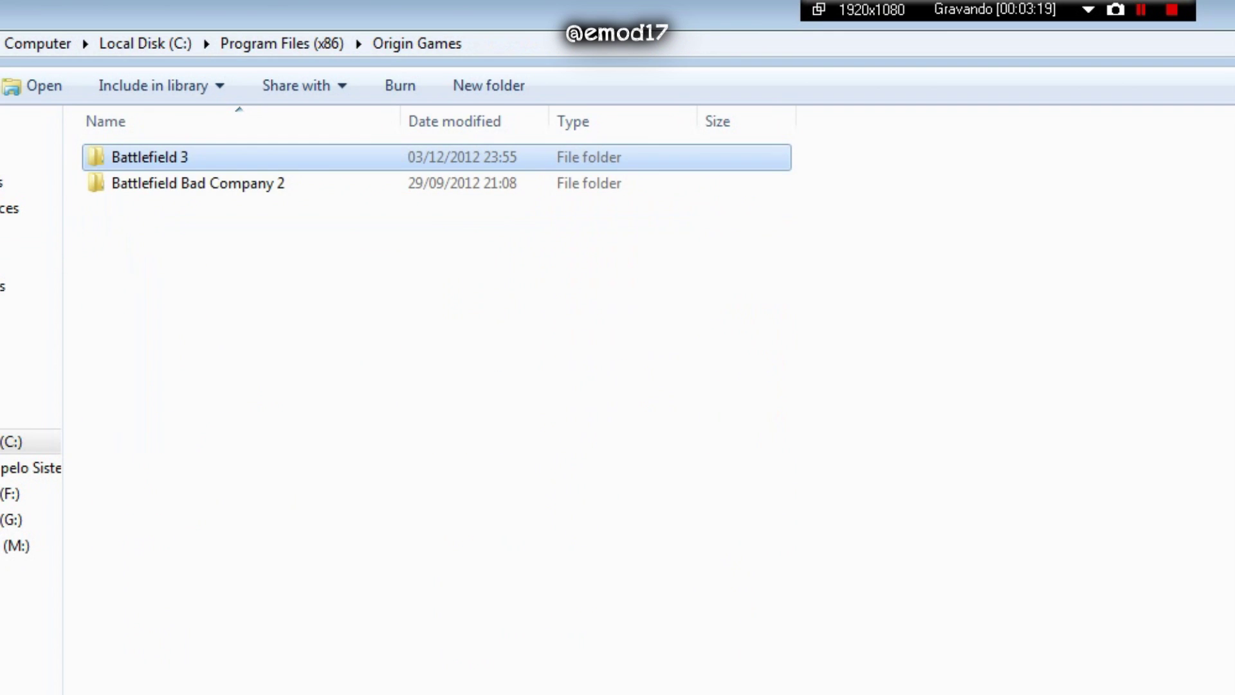
Open the Update\Patch\Data\Win32\Loc folder inside the Battlefield 3 installation folder.
double_click(149, 155)
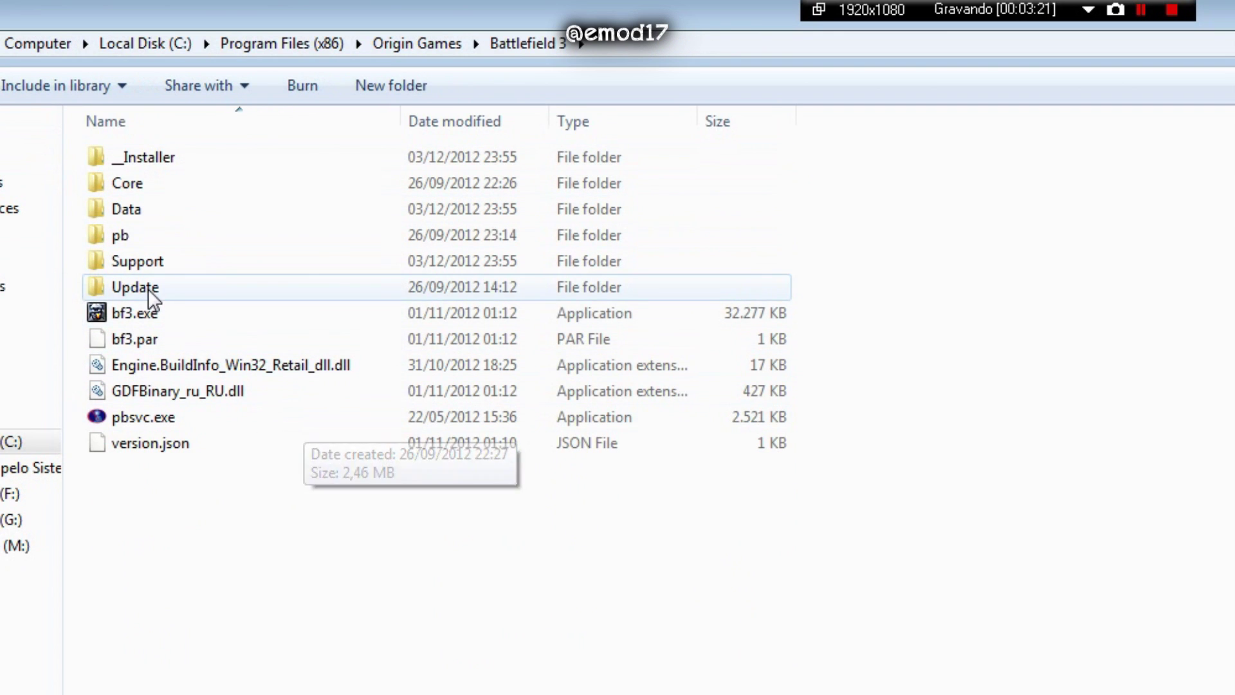
double_click(164, 287)
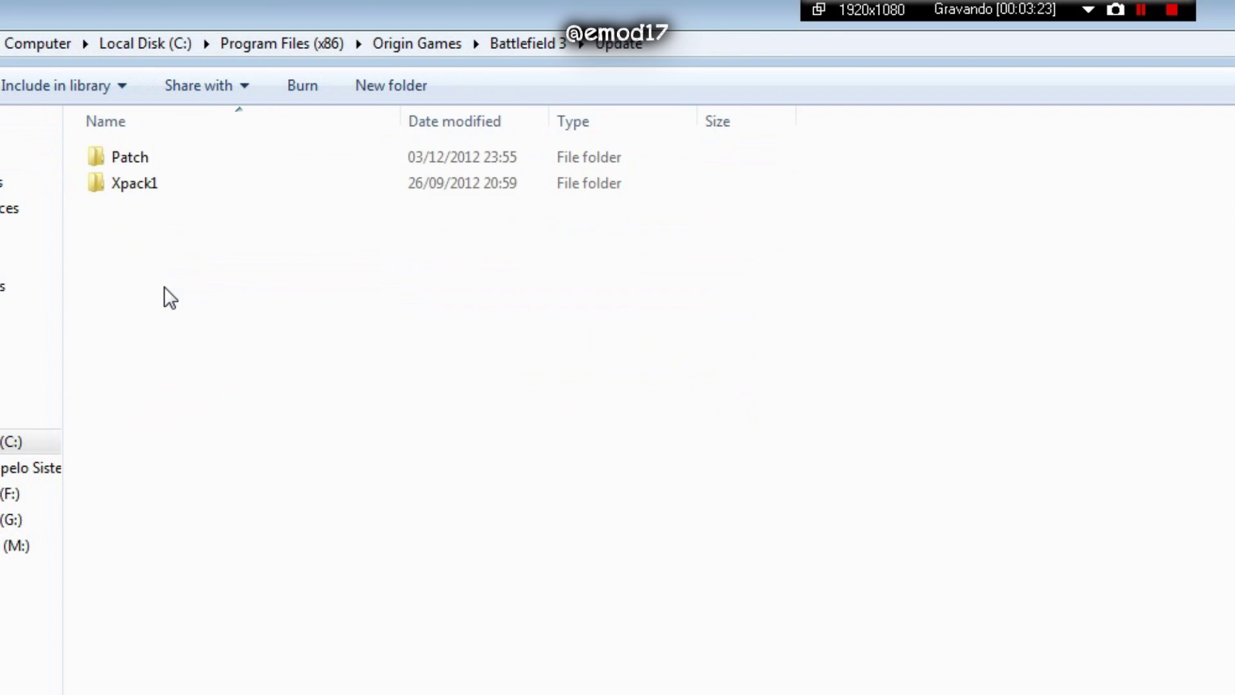
left_click(143, 158)
double_click(142, 158)
double_click(140, 161)
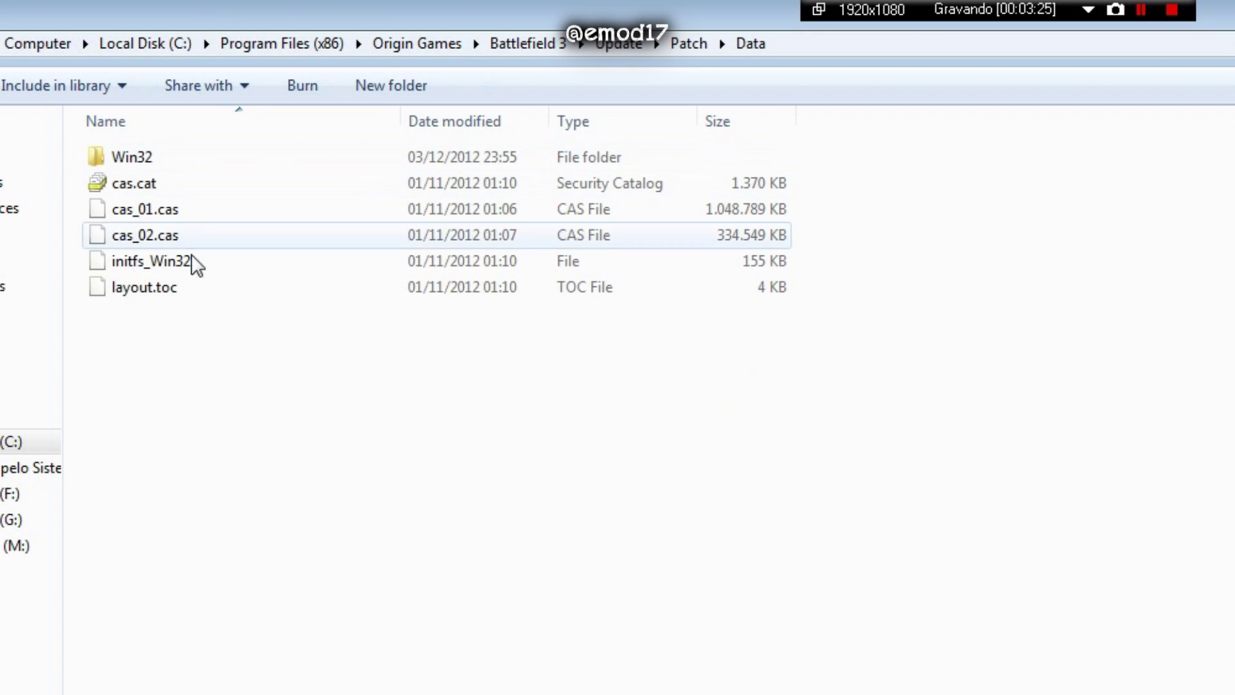
double_click(138, 160)
double_click(149, 180)
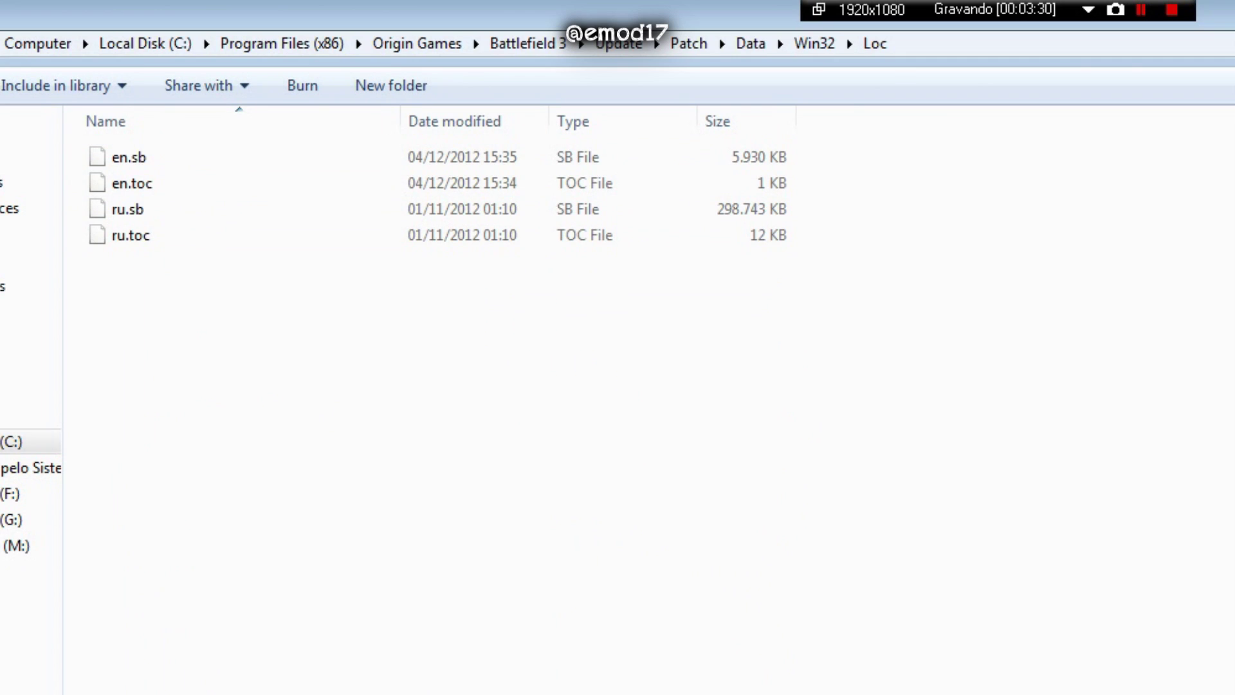
Switch to the bf3 December 3 patch folder and open its Update\Patch\Data\Win32\Loc folder.
key("alt+Tab")
key("alt+Left")
key("alt+Left")
key("alt+Left")
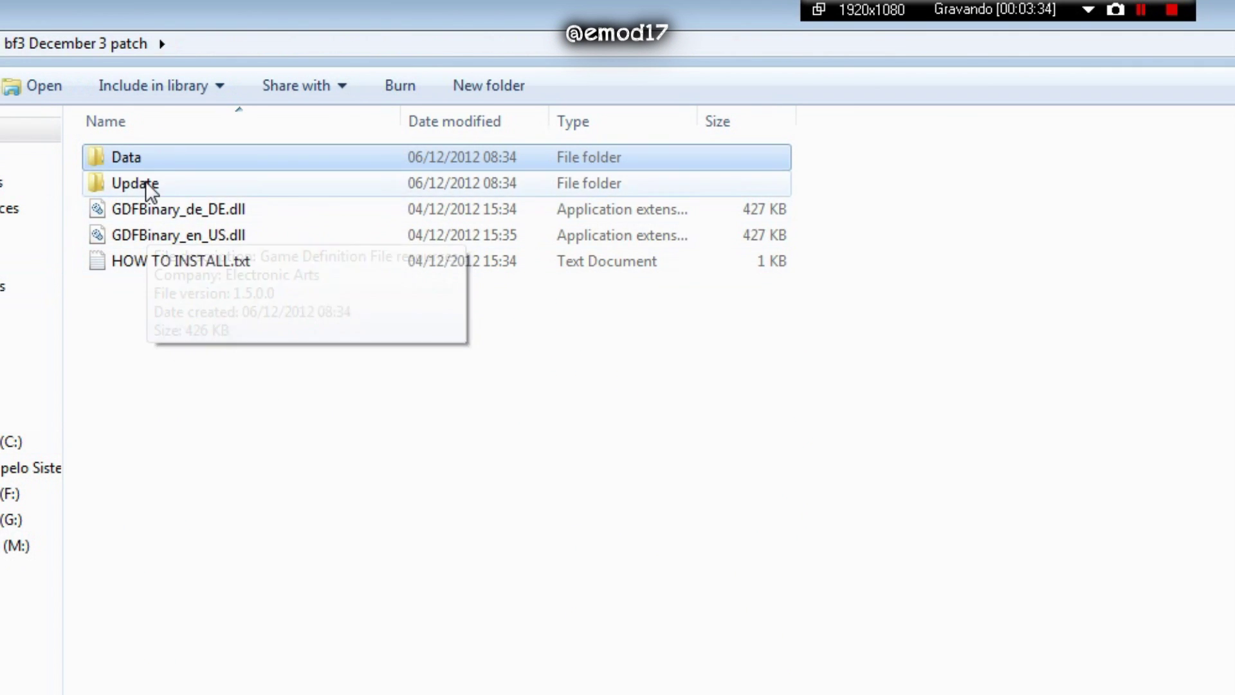
double_click(145, 183)
left_click(149, 157)
double_click(150, 158)
left_click(141, 165)
double_click(145, 162)
double_click(152, 160)
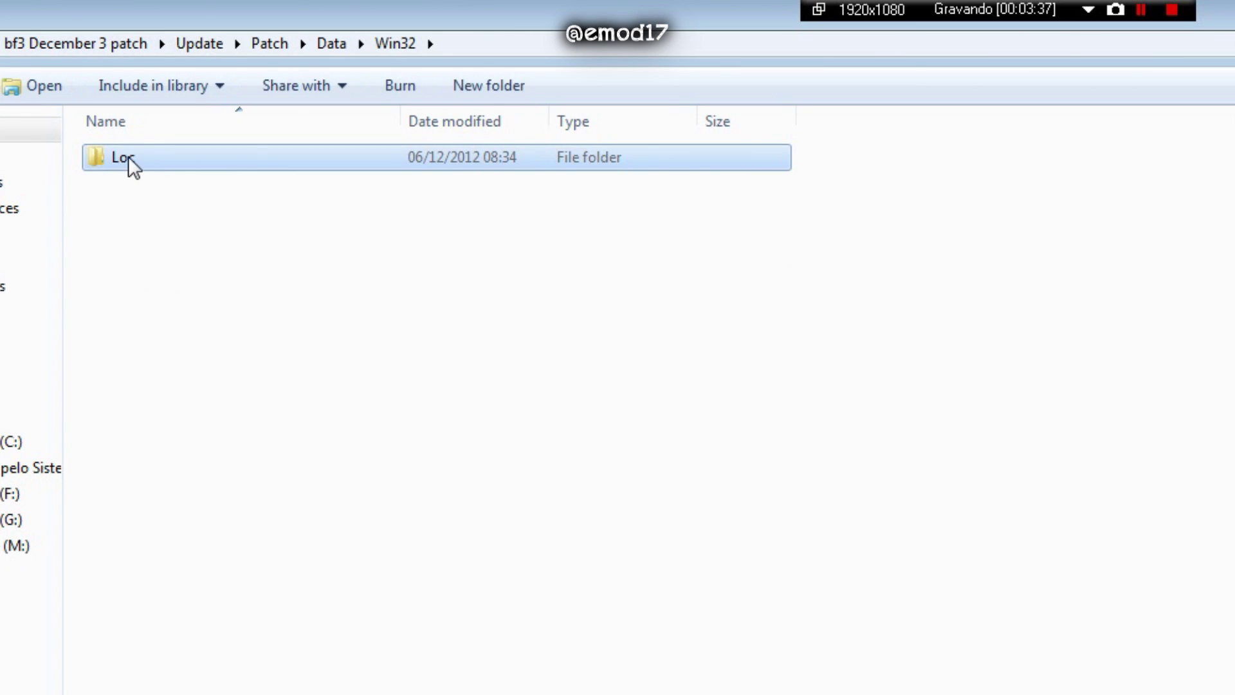
double_click(129, 160)
Copy the en.sb and en.toc files from the patch's Update\Patch\Data\Win32\Loc folder.
left_click_drag(316, 634, 155, 213)
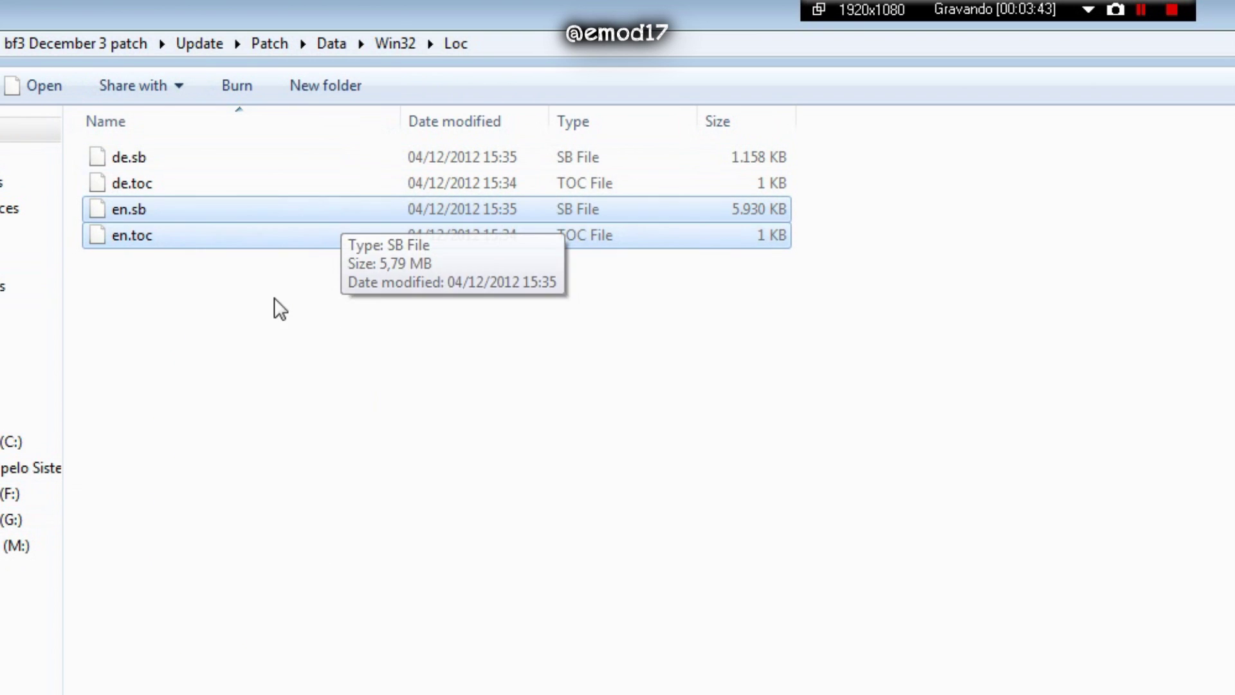
right_click(138, 204)
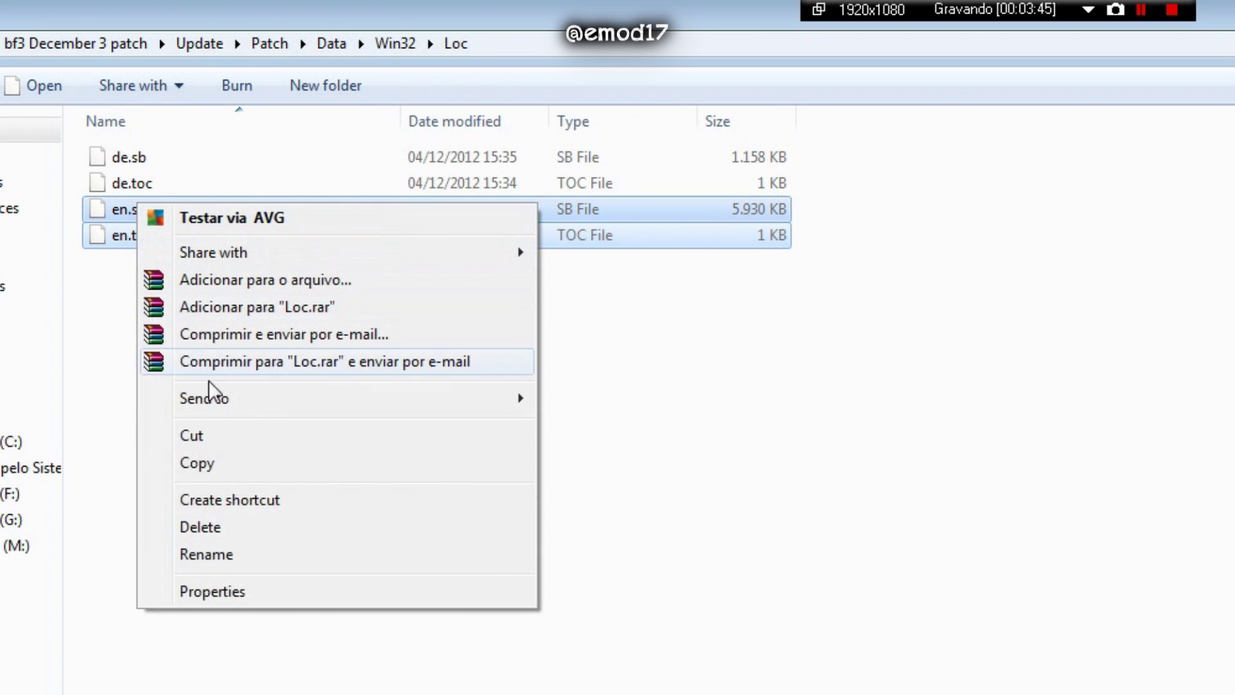
left_click(198, 464)
Paste en.sb and en.toc into Battlefield 3's Update\Patch\Data\Win32\Loc folder, replacing the existing files, and clear the selection.
key("alt+Tab")
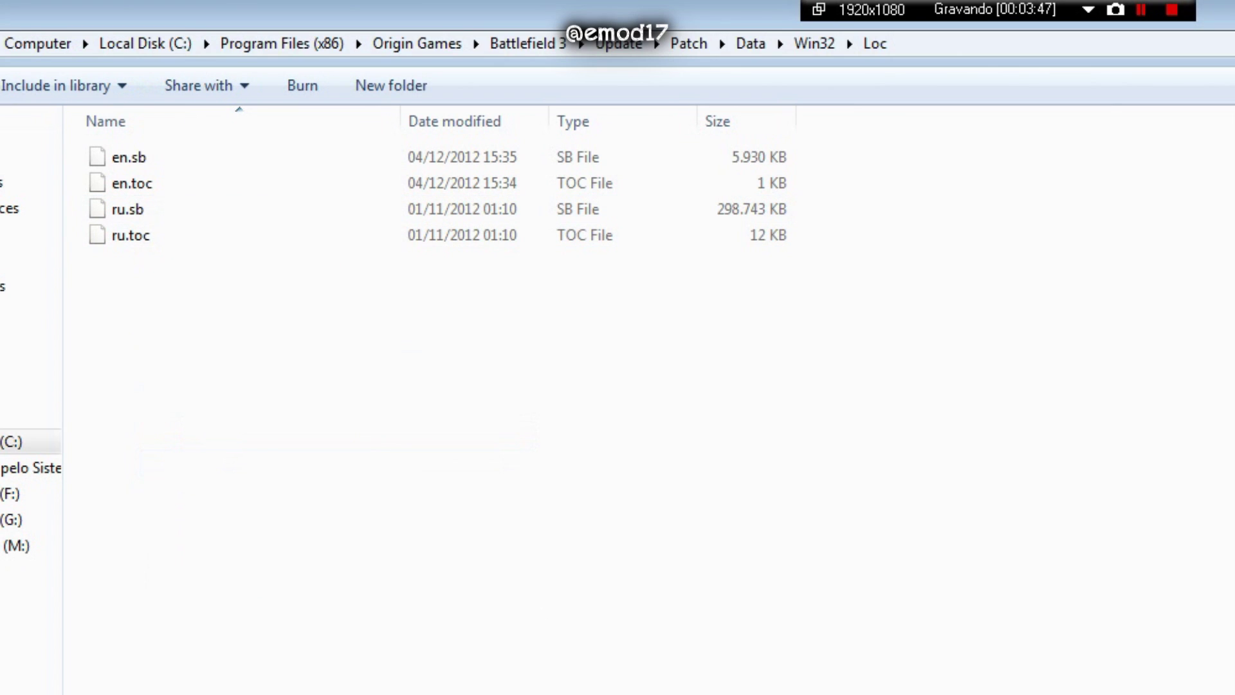
right_click(314, 411)
left_click(392, 581)
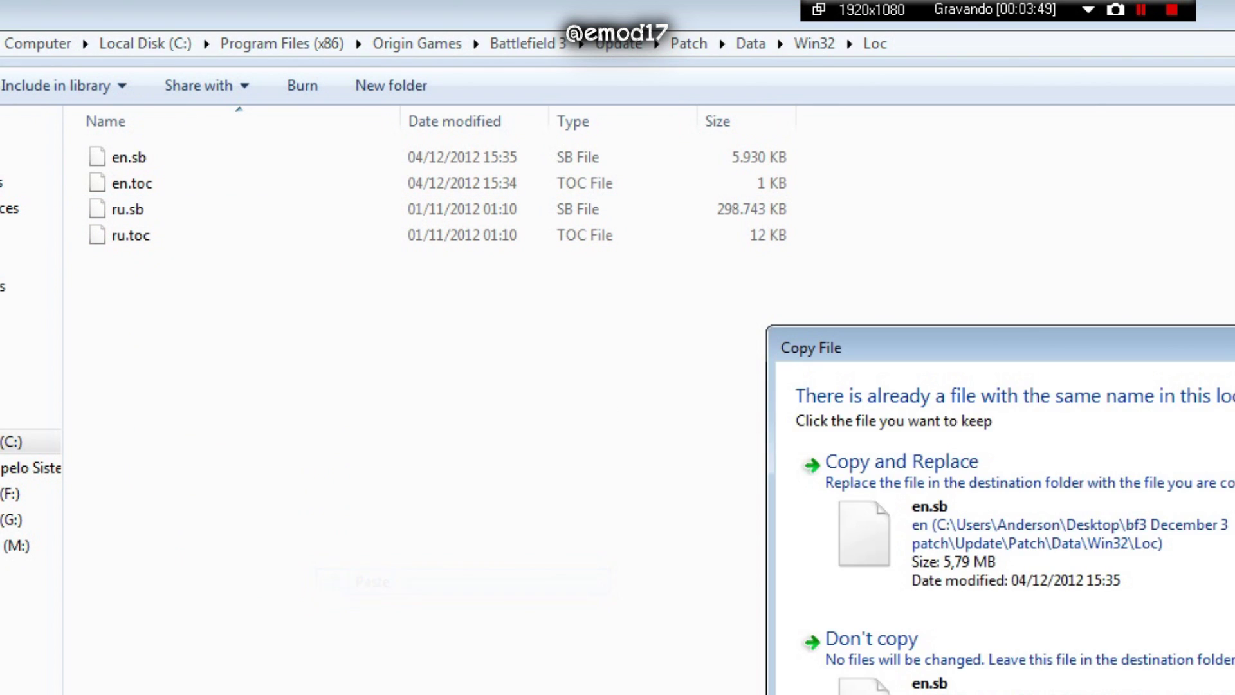
left_click(959, 525)
left_click(976, 516)
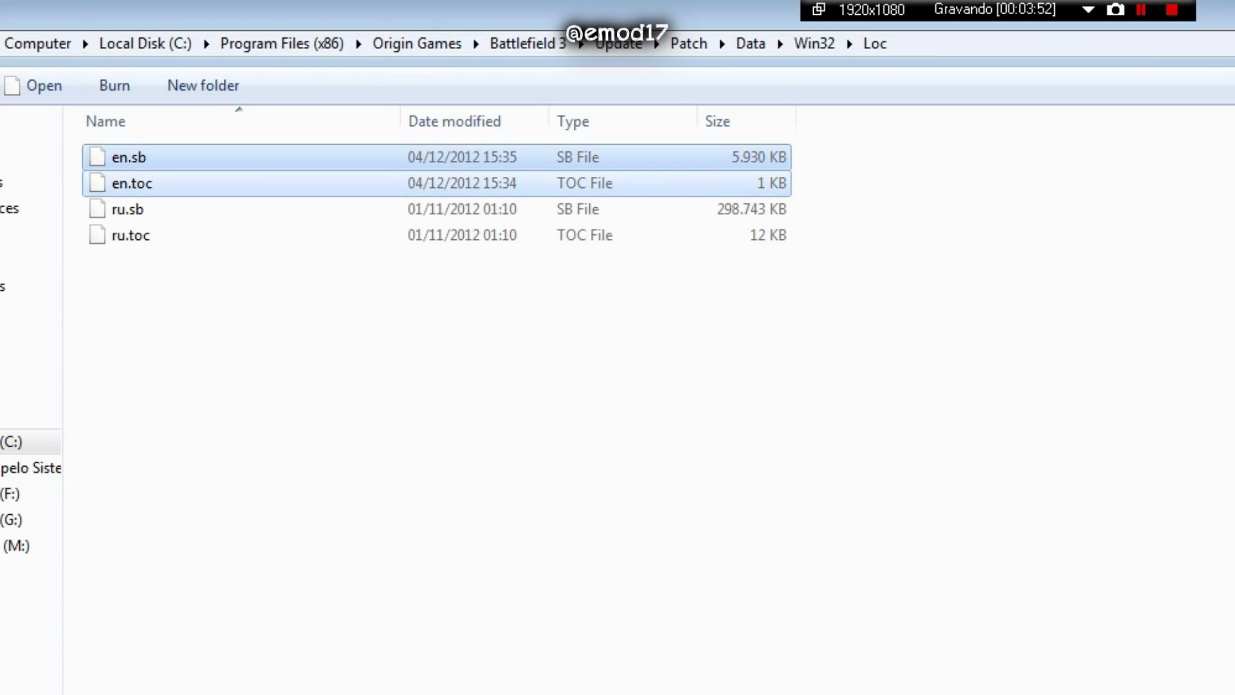
left_click(517, 570)
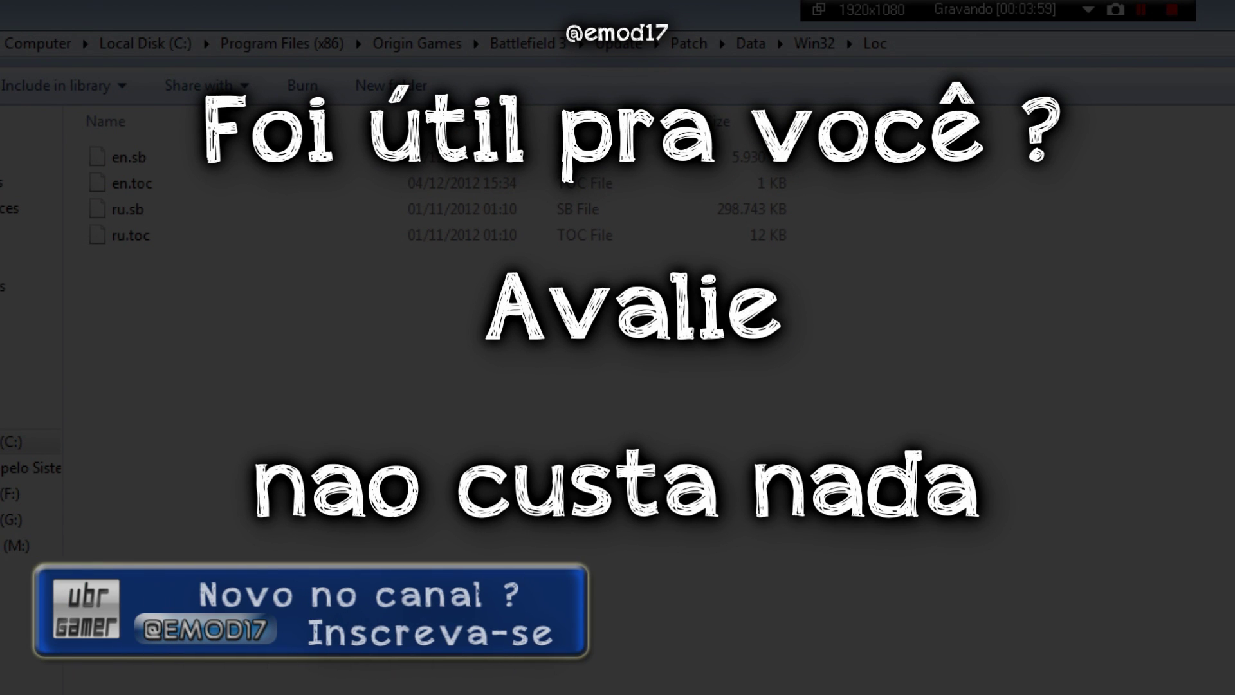
Hide the open folder windows to return to the desktop.
key("alt+Tab")
key("super+d")
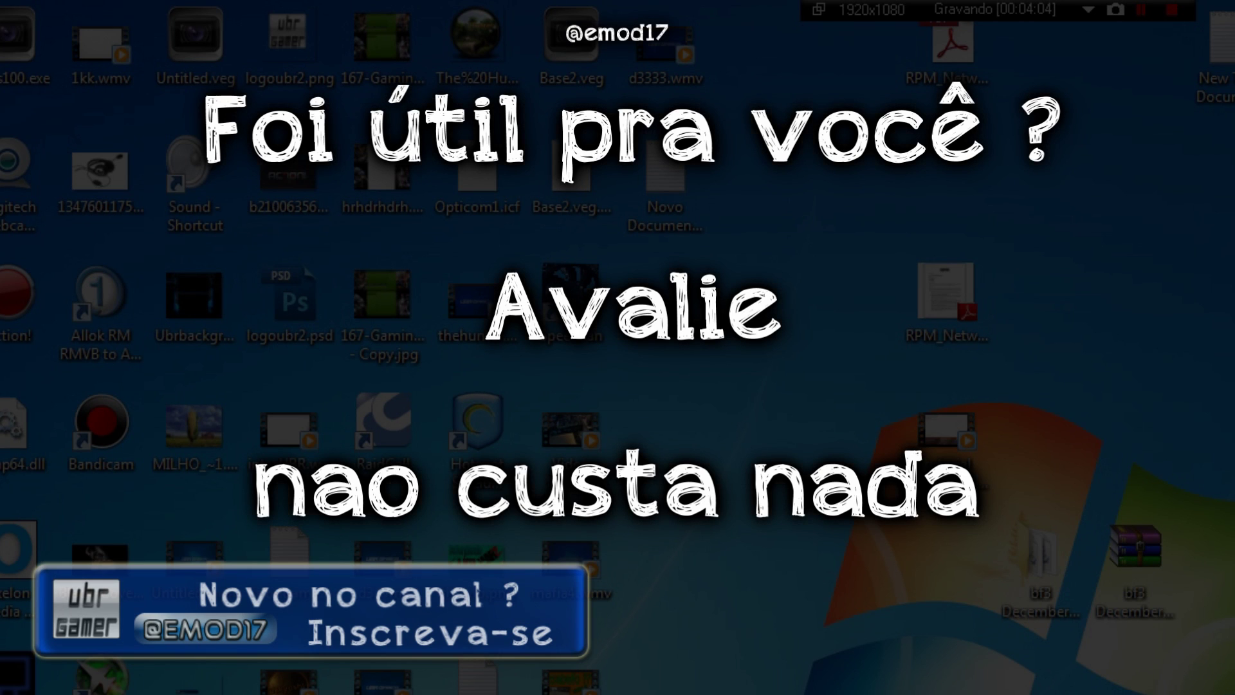